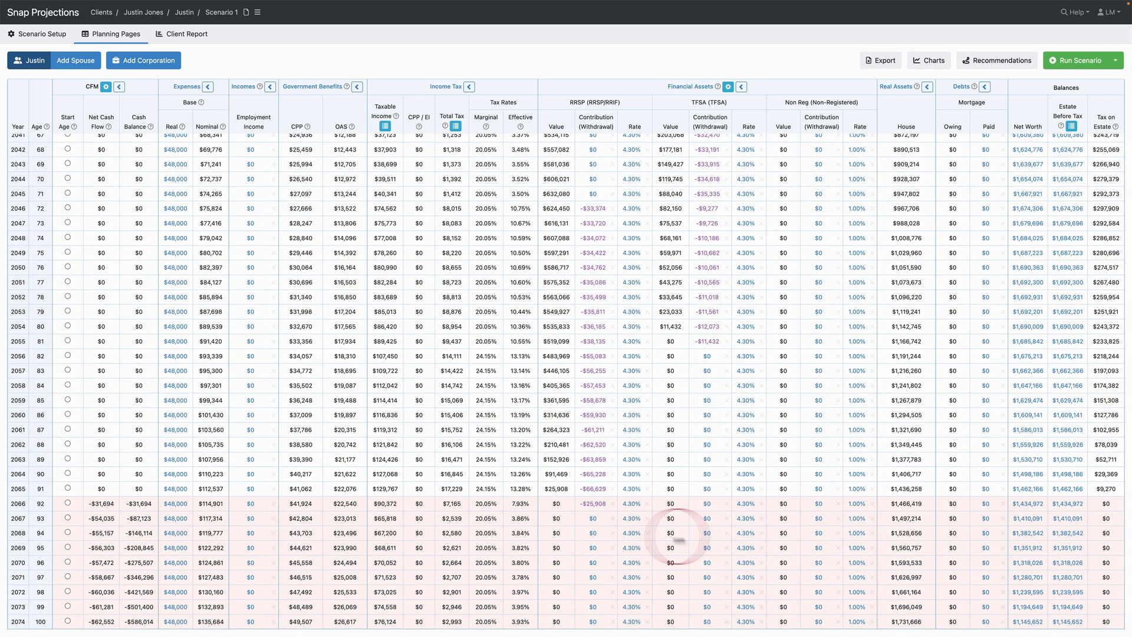
# Step: Rename the current scenario as "Scenario 1 - Baseline retirement spending of $48K"
pyautogui.scroll(1, 681, 510)
pyautogui.scroll(7, 679, 511)
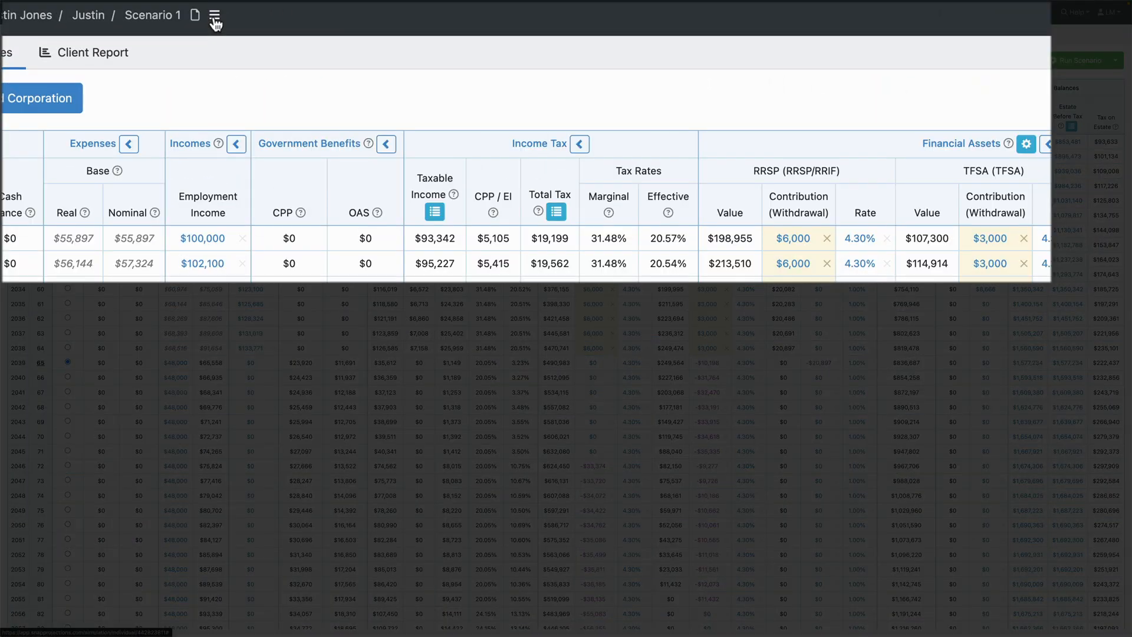
pyautogui.click(257, 14)
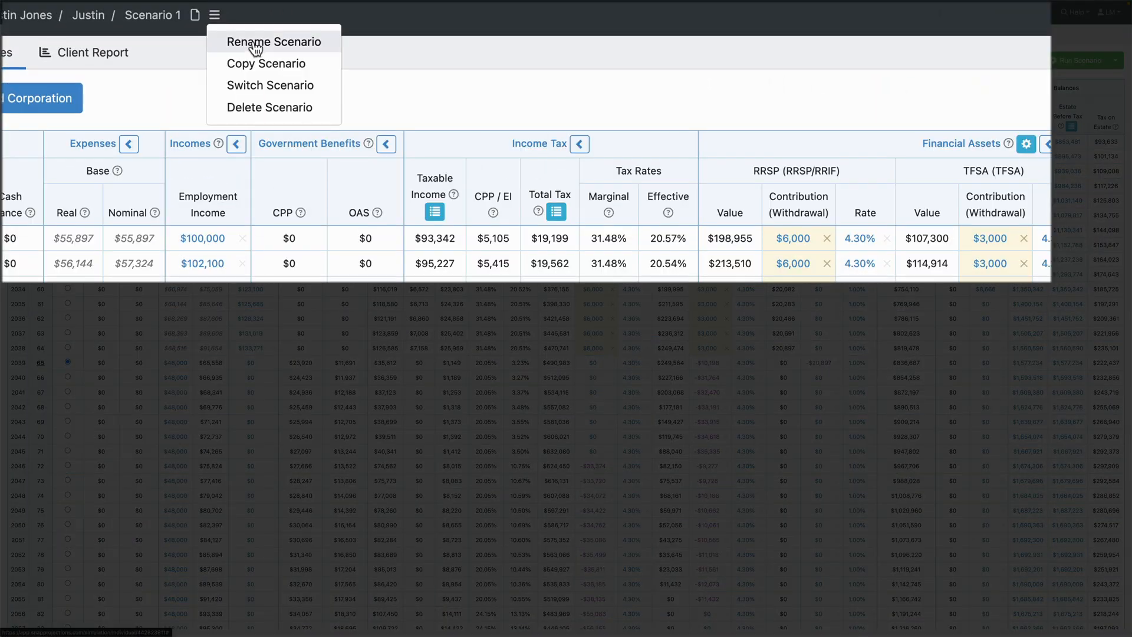
pyautogui.click(255, 43)
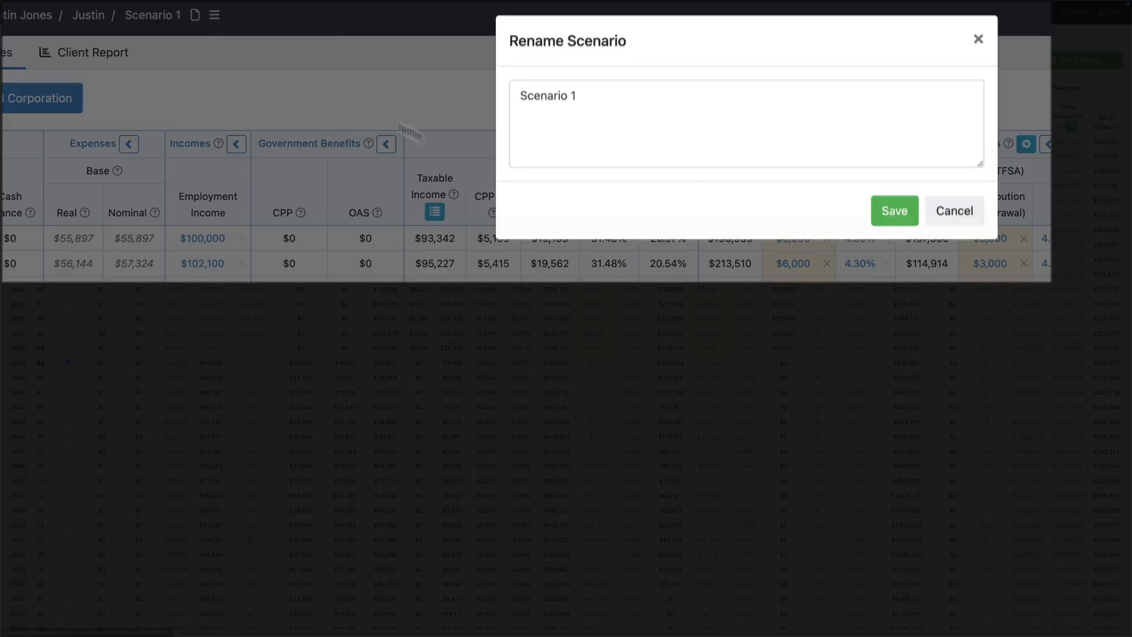
pyautogui.write('- Baseline retirement spending of $48K')
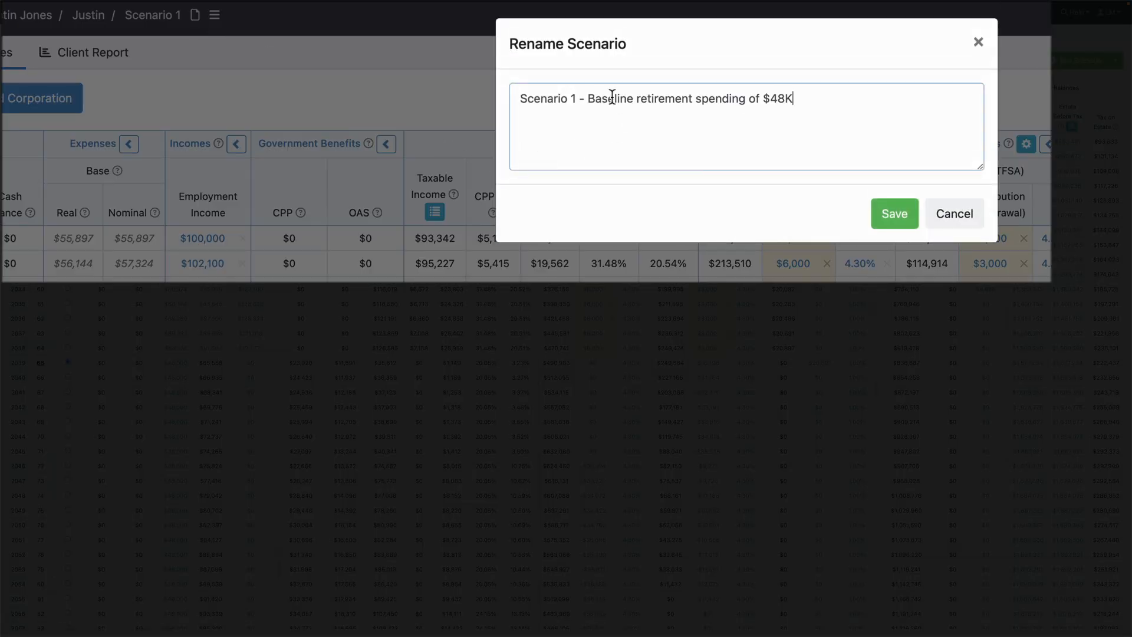
pyautogui.click(894, 215)
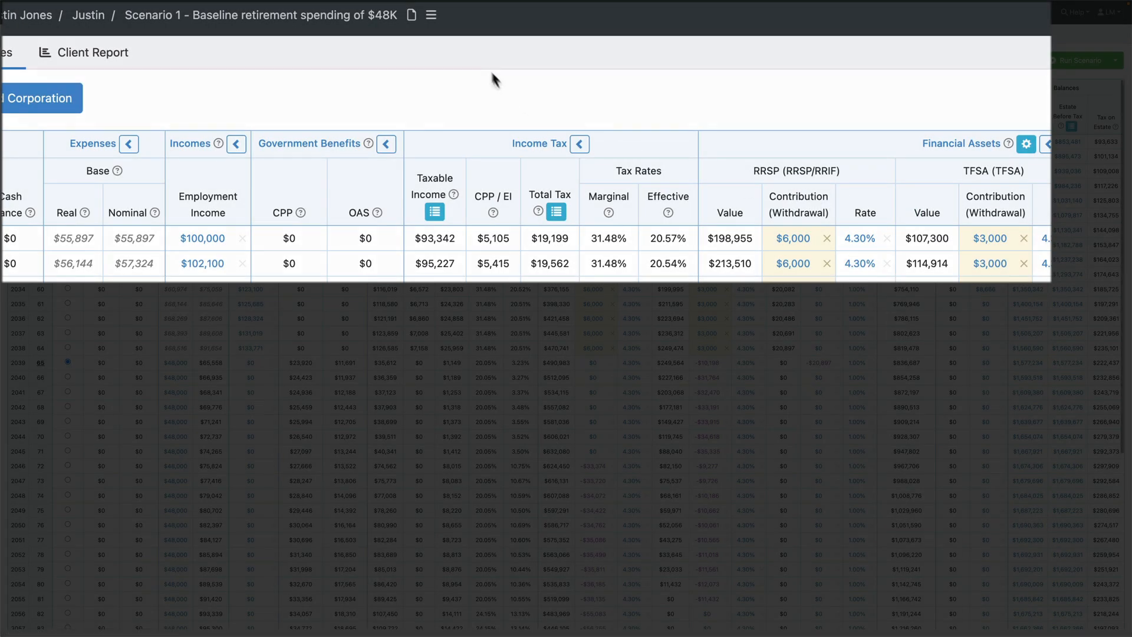
# Step: Copy the scenario and rename the copy "Scenario 2 - Baseline retirement spending of $48K - additional savings"
pyautogui.click(430, 15)
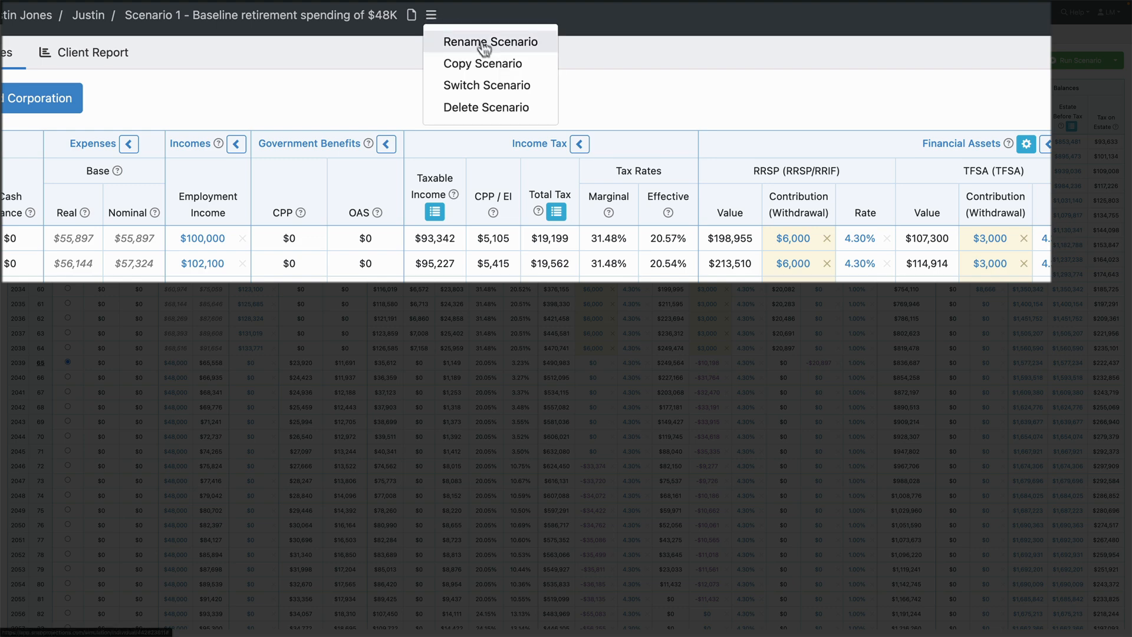
pyautogui.click(487, 64)
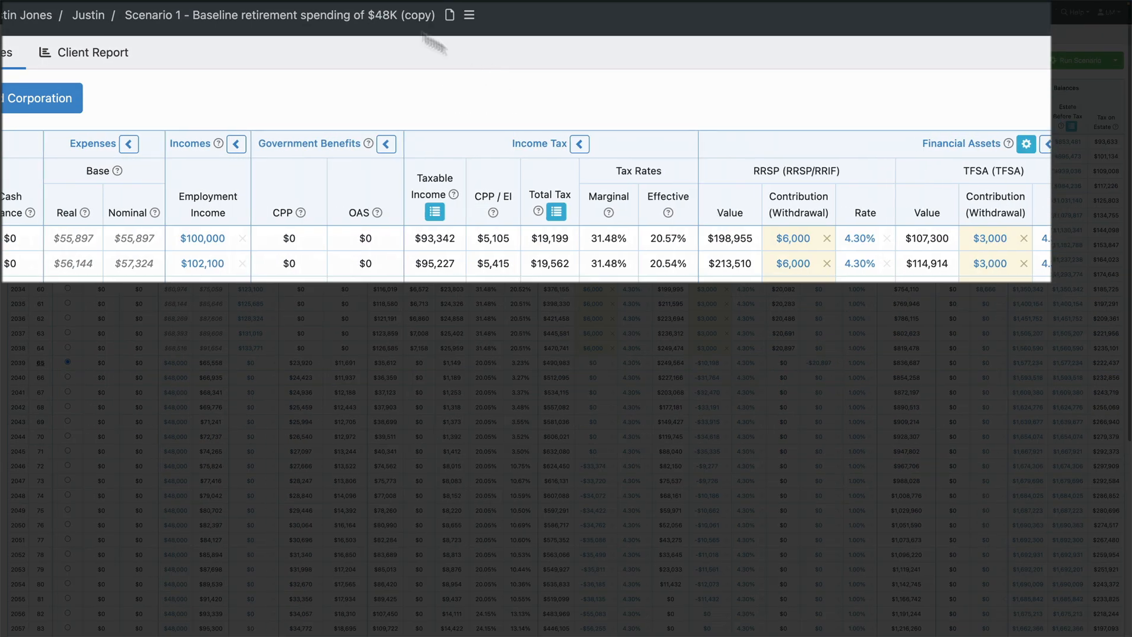
pyautogui.click(343, 17)
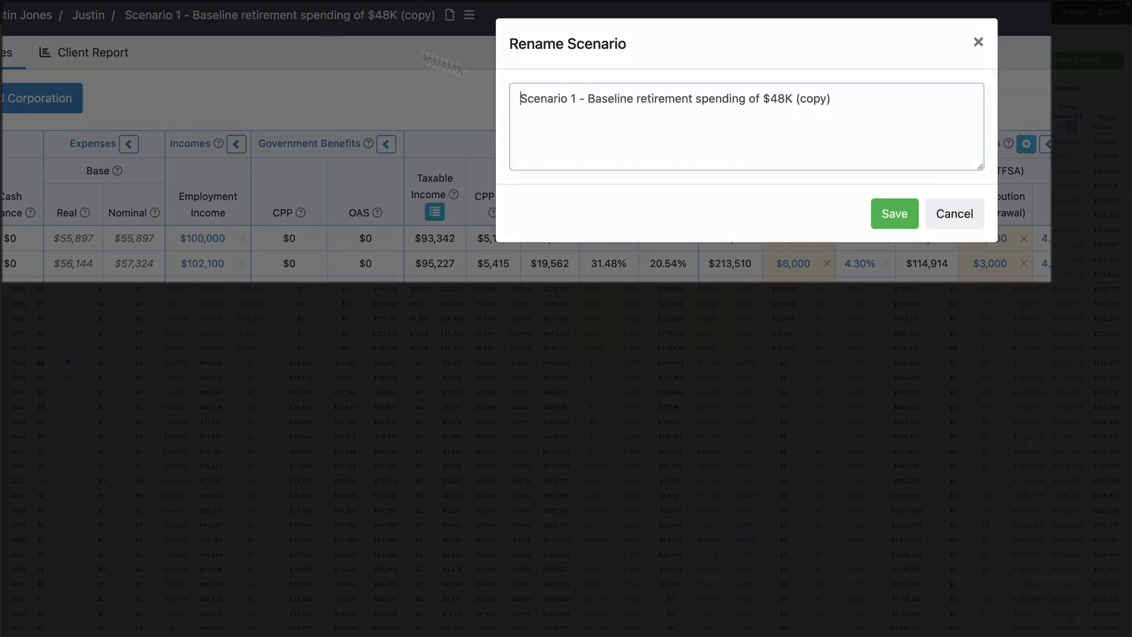
pyautogui.write('2')
pyautogui.moveTo(800, 99); pyautogui.dragTo(843, 101)
pyautogui.write('- additional savings')
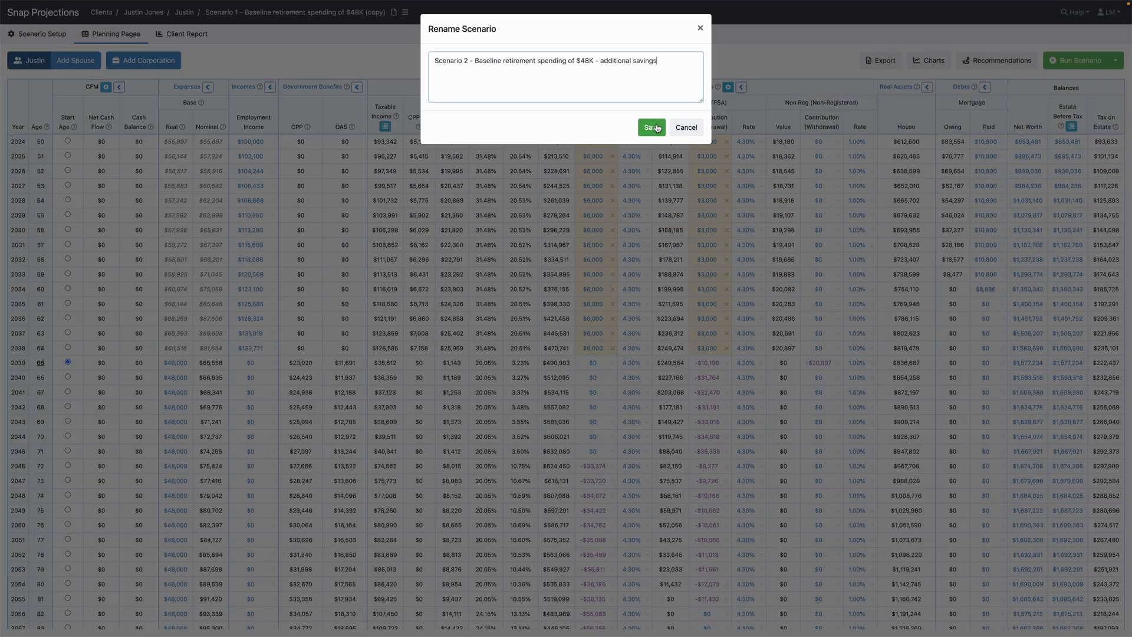
pyautogui.click(894, 214)
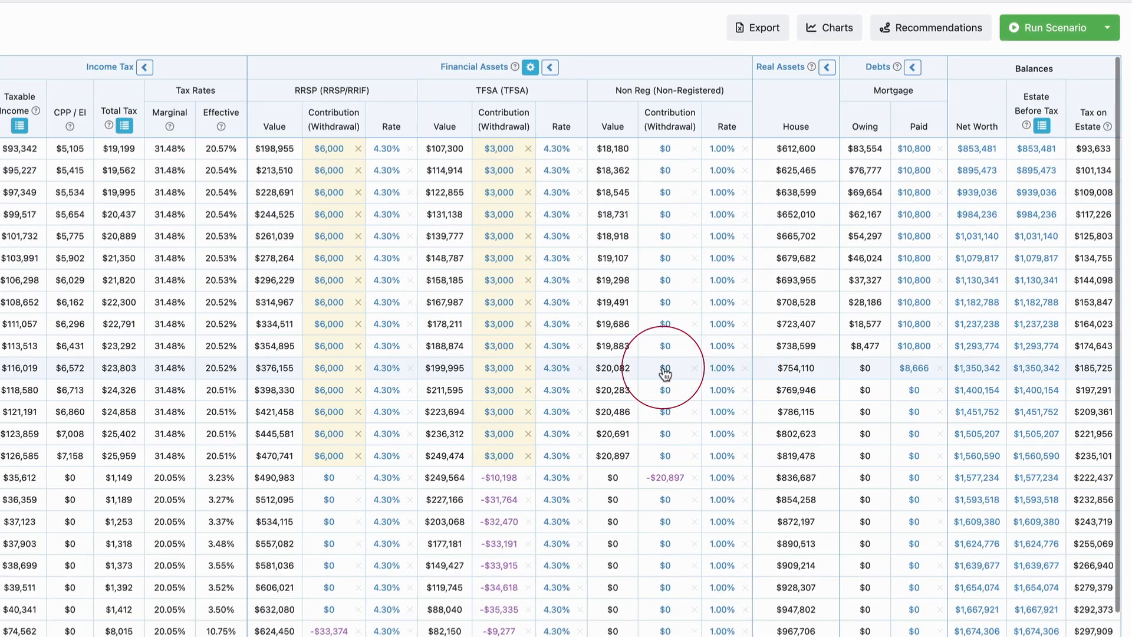
# Step: Set the non-registered contribution for 2034 (age 60) to $2,200
pyautogui.click(665, 367)
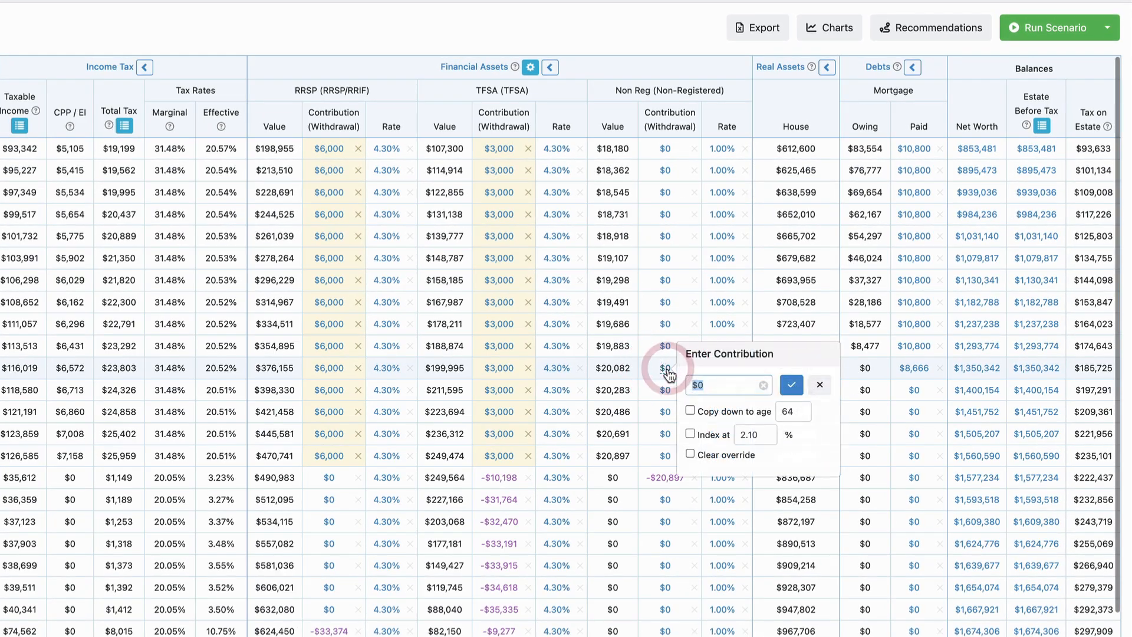
pyautogui.write('2,2')
pyautogui.write('00')
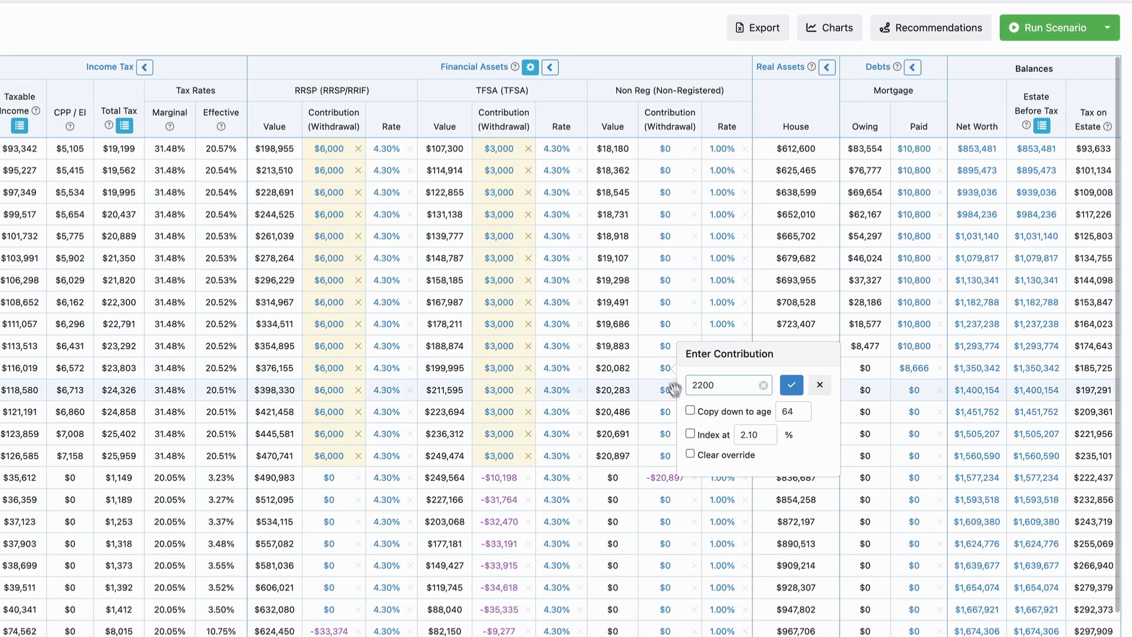
pyautogui.click(791, 384)
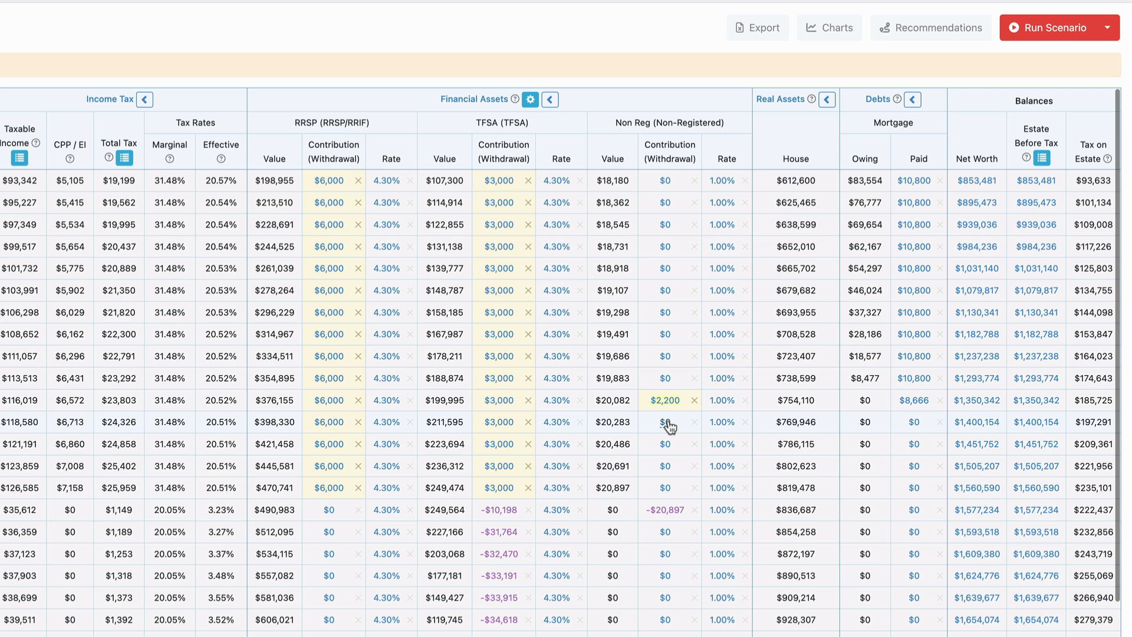
# Step: Set the non-registered contribution for 2035 (age 61) to $10,800 and copy it down to age 64
pyautogui.click(665, 422)
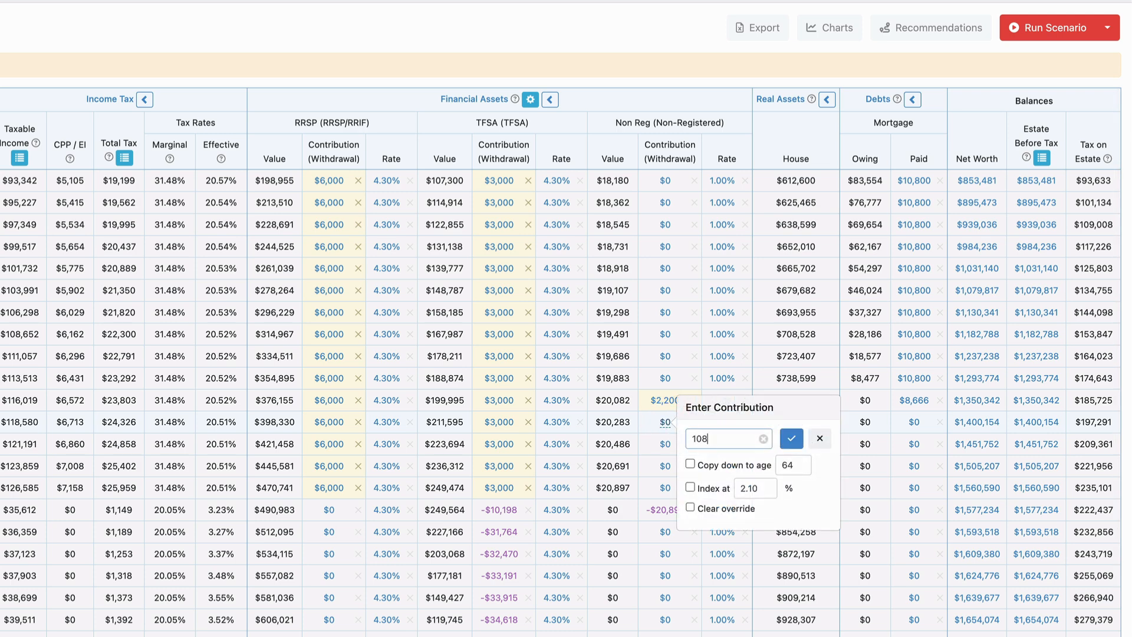
pyautogui.click(690, 464)
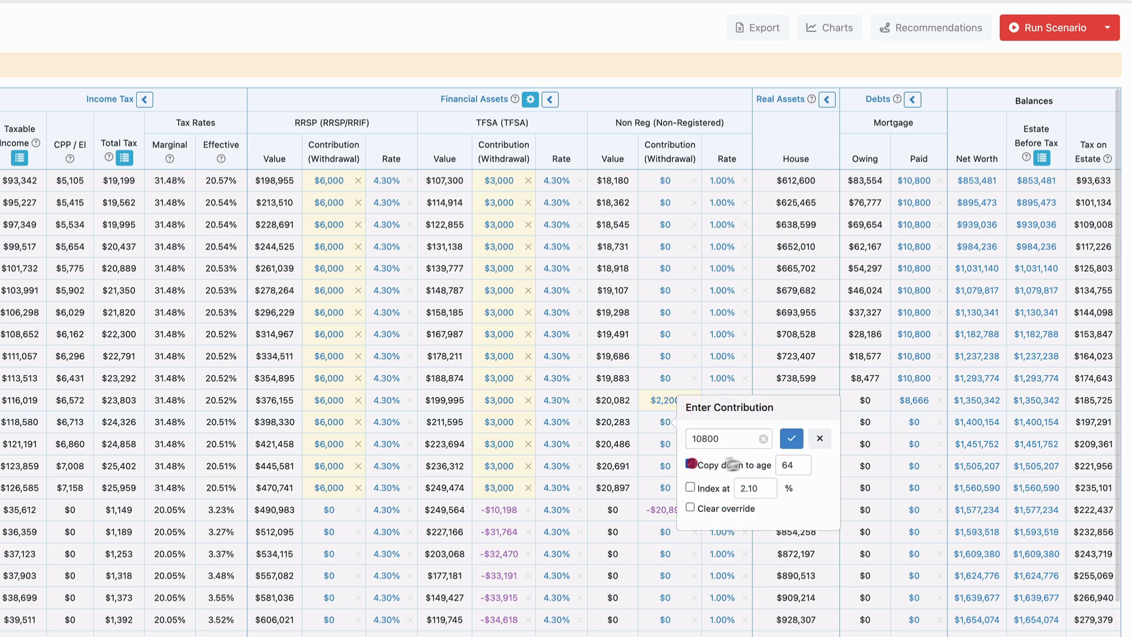
pyautogui.click(791, 442)
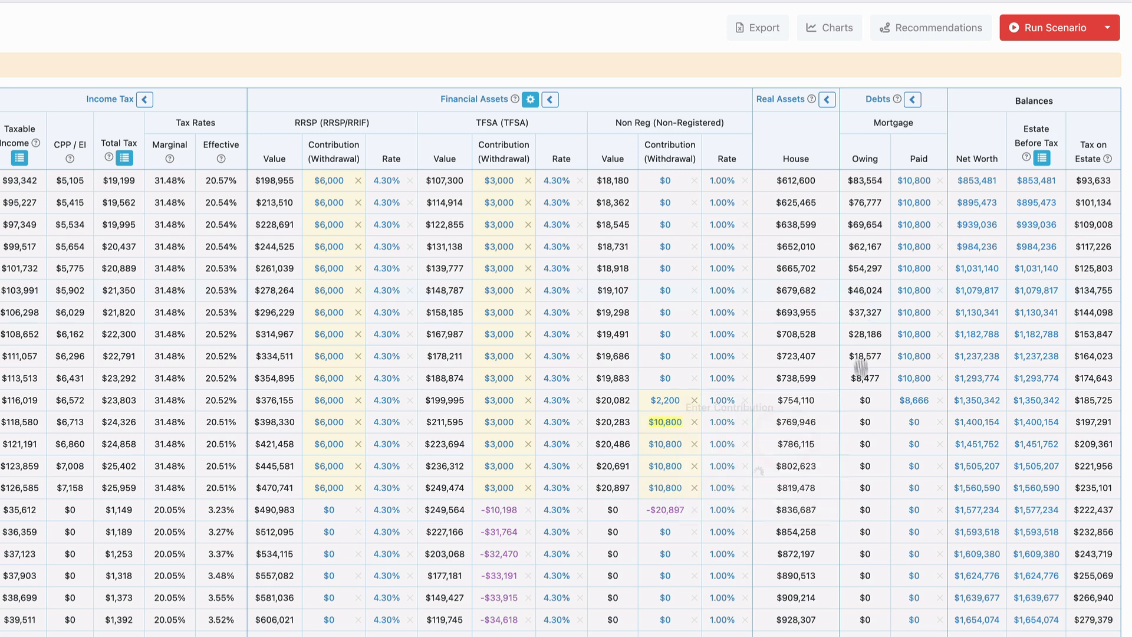
# Step: Set the non-registered asset mix from 2034 to 0% cash, 40% fixed income and 60% equity, and run the scenario
pyautogui.click(715, 403)
pyautogui.click(786, 472)
pyautogui.write('0')
pyautogui.press('Tab')
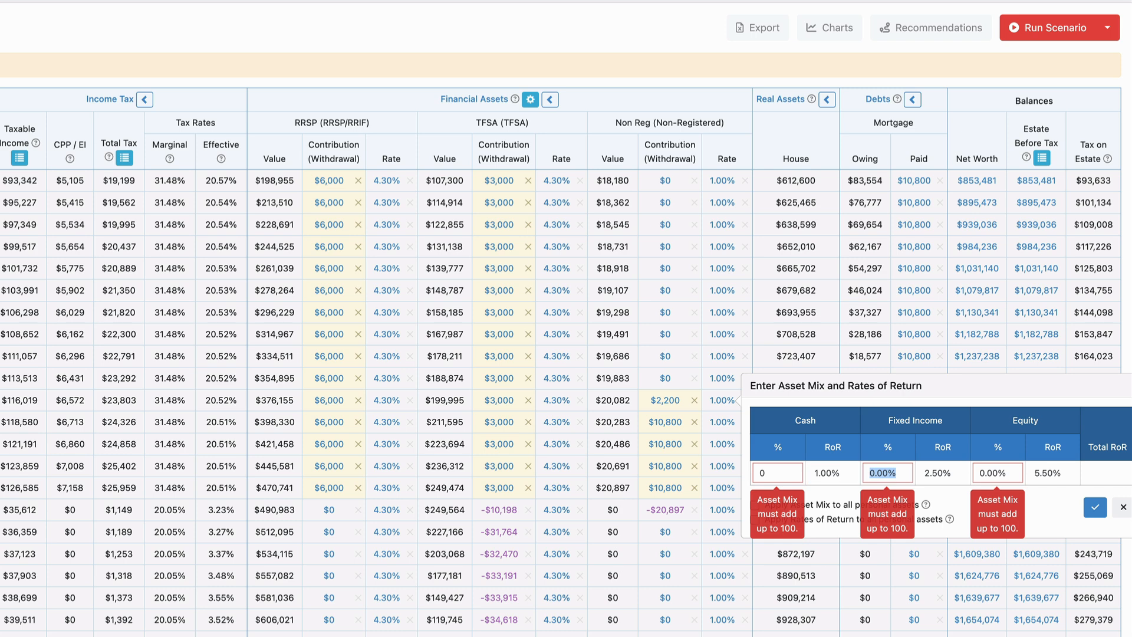
pyautogui.write('40')
pyautogui.press('Tab')
pyautogui.press('Tab')
pyautogui.write('60')
pyautogui.press('Tab')
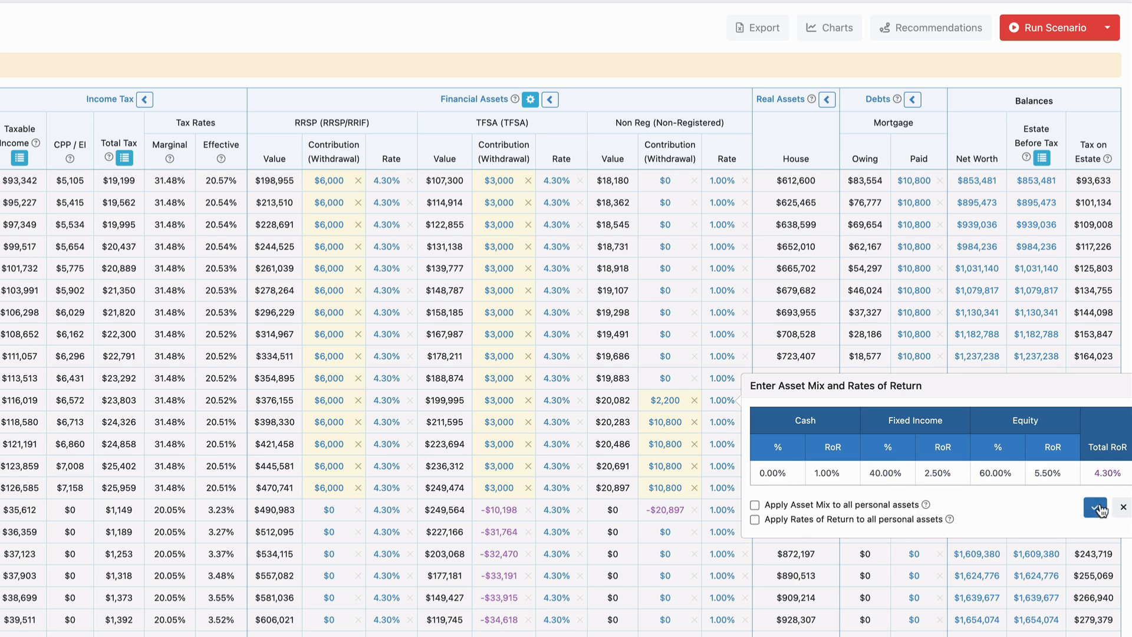
pyautogui.click(1097, 509)
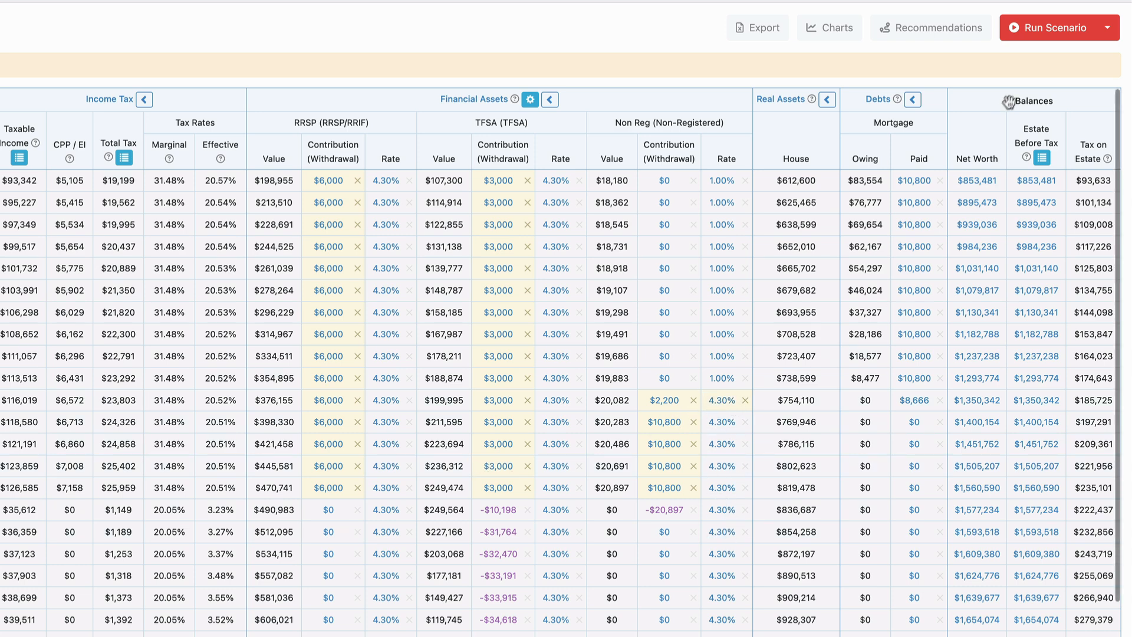
pyautogui.click(1064, 33)
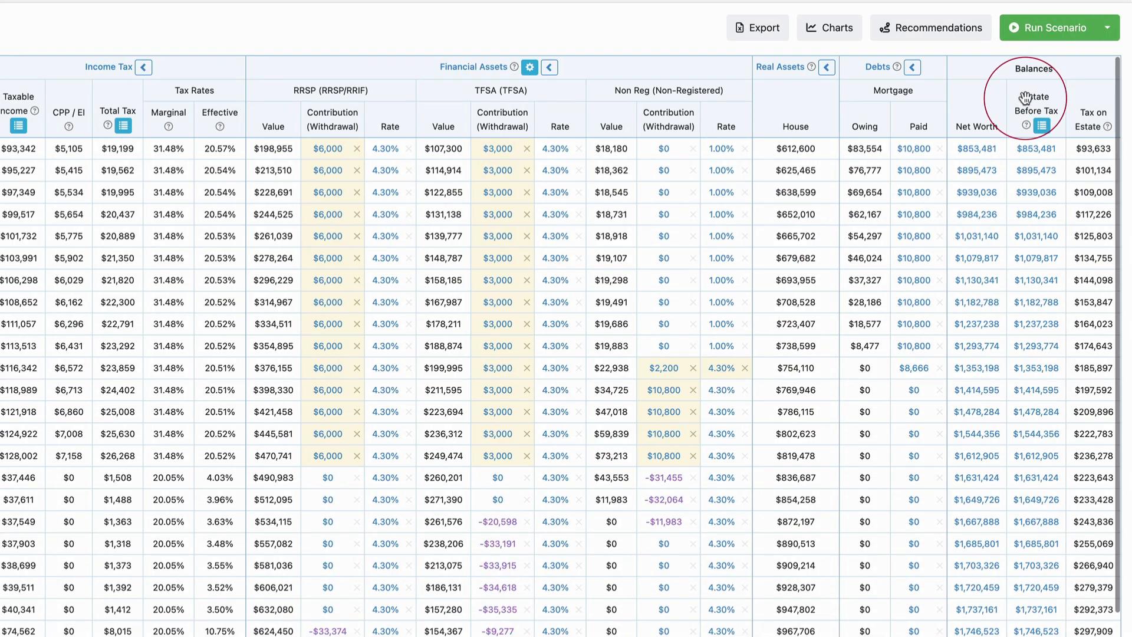
# Step: View the Estate Before Tax breakdown for Scenario 2 and compare it with the other scenario
pyautogui.click(1042, 127)
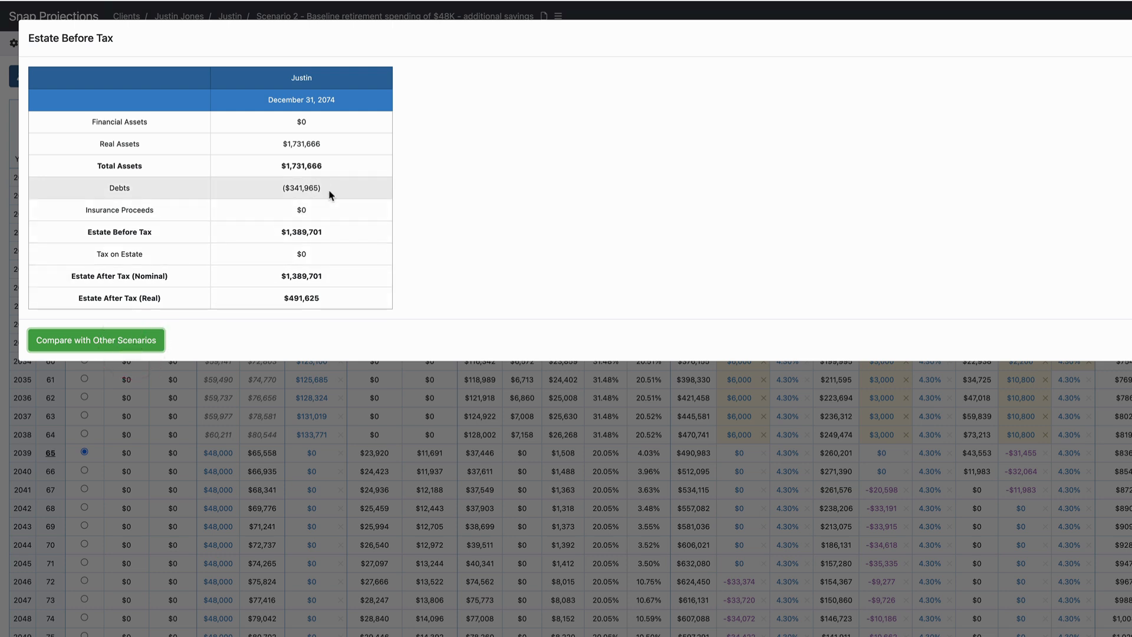
pyautogui.click(130, 341)
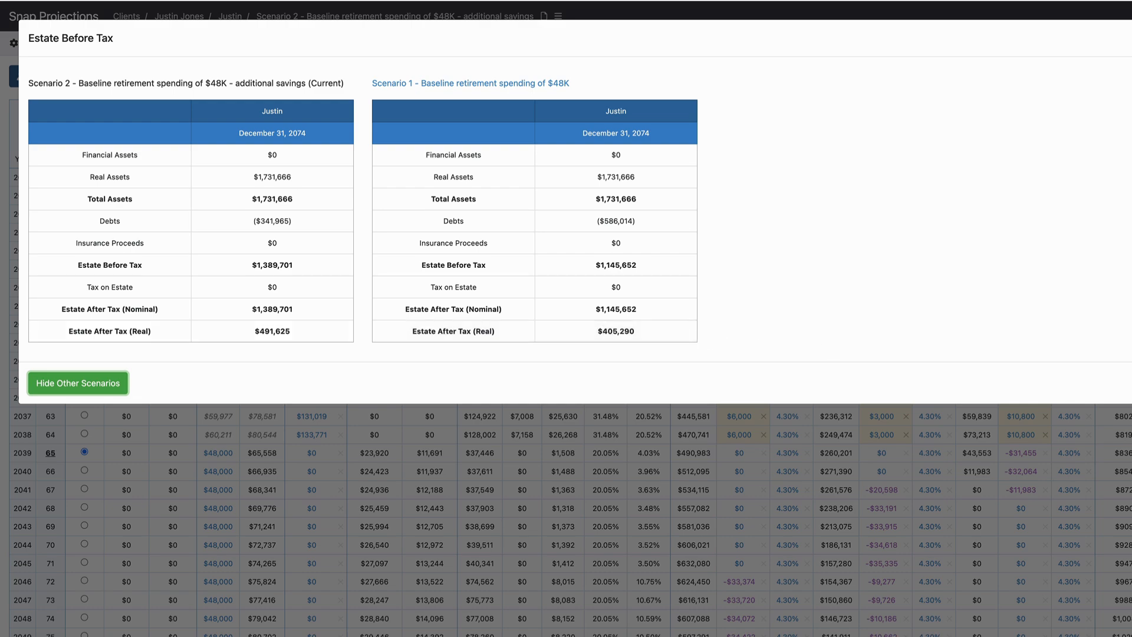
pyautogui.click(1130, 383)
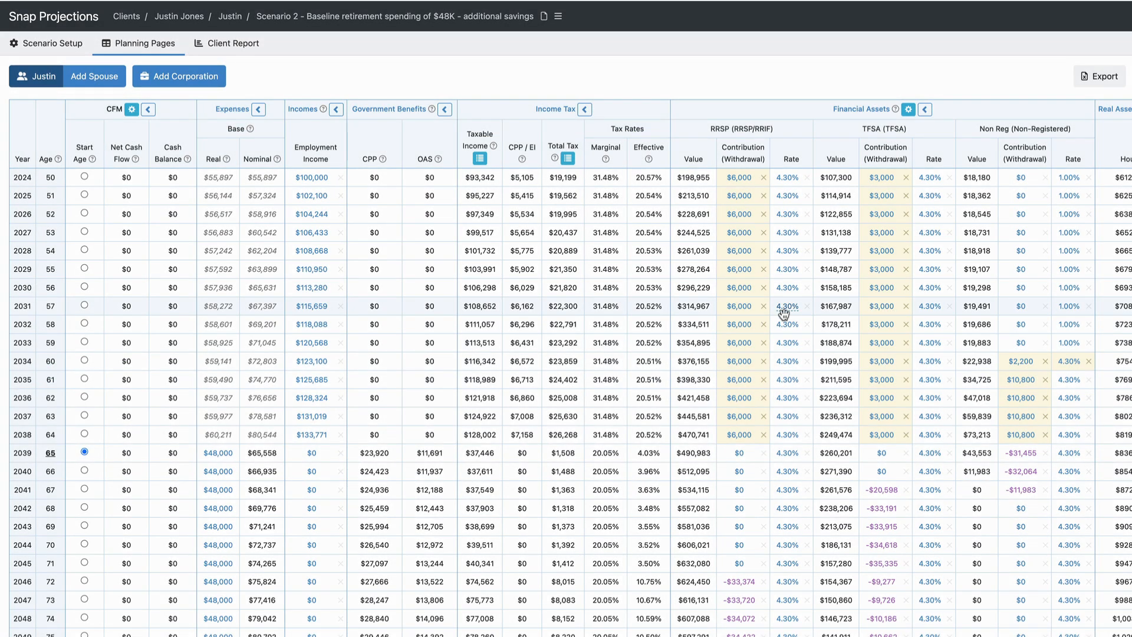
# Step: Copy Scenario 2 and rename the copy "Scenario 3 - Baseline retirement spending of $48K - additional savings and CPP Starting at age 70"
pyautogui.click(557, 21)
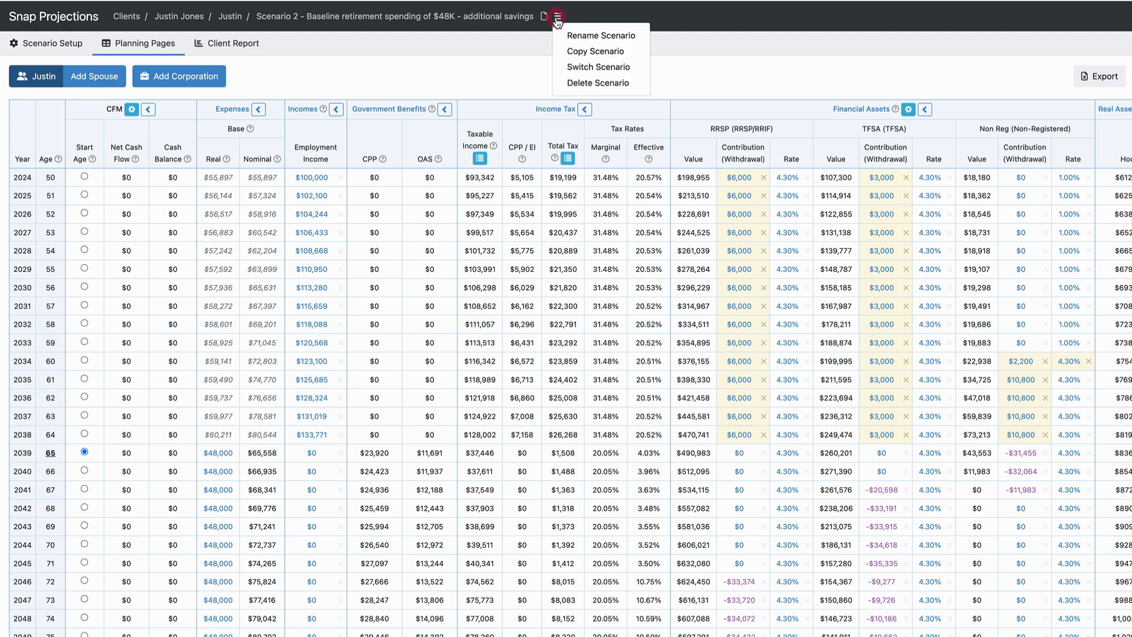
pyautogui.click(578, 49)
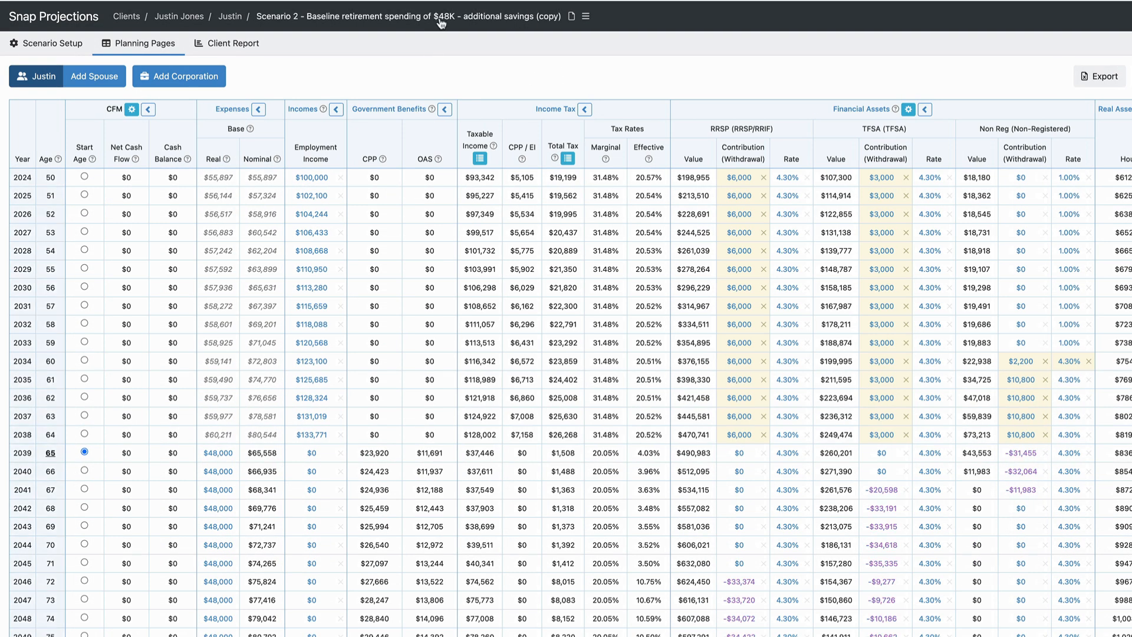
pyautogui.click(439, 17)
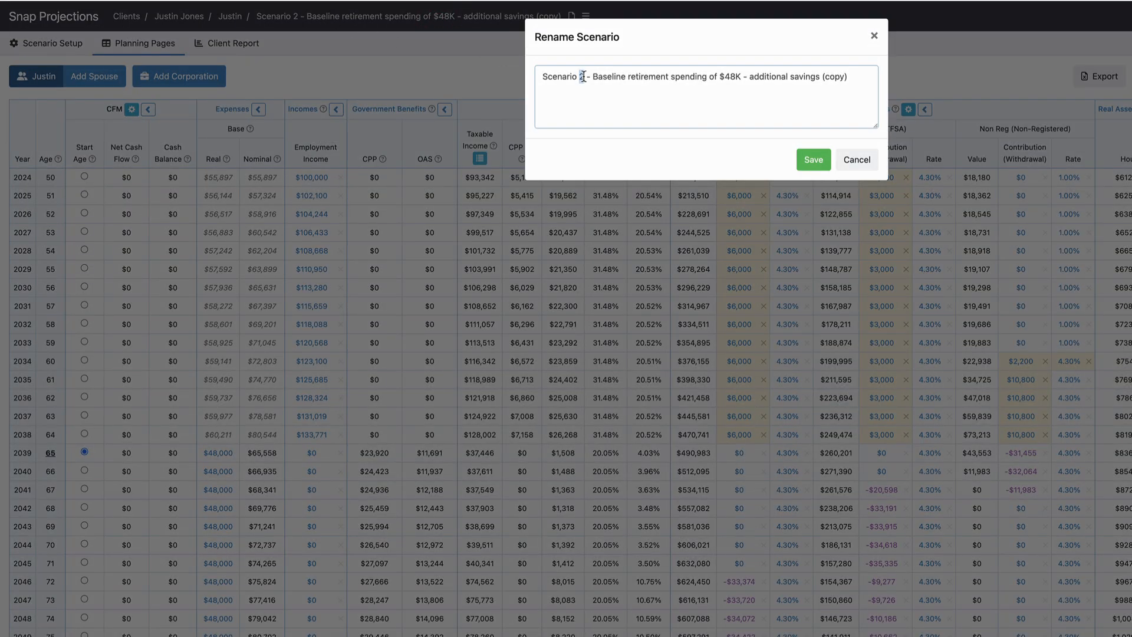
pyautogui.doubleClick(581, 76)
pyautogui.write('3')
pyautogui.write('and CPP Starting at age 70')
pyautogui.click(817, 159)
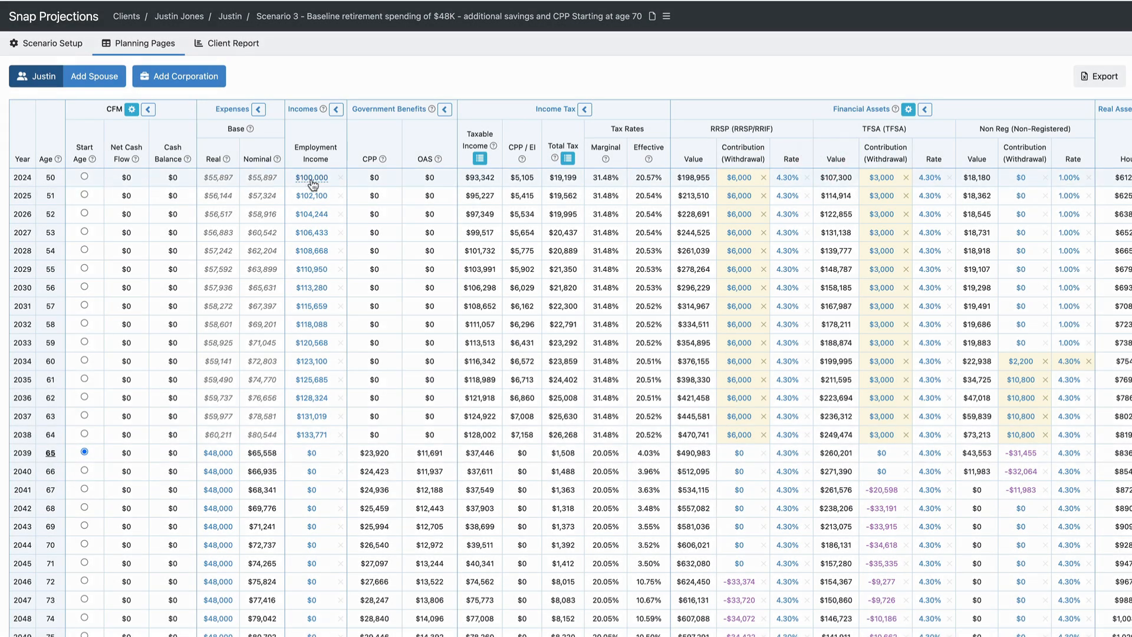
# Step: Set the CPP start age to 70 in the government benefits setup and return to the planning pages
pyautogui.click(395, 112)
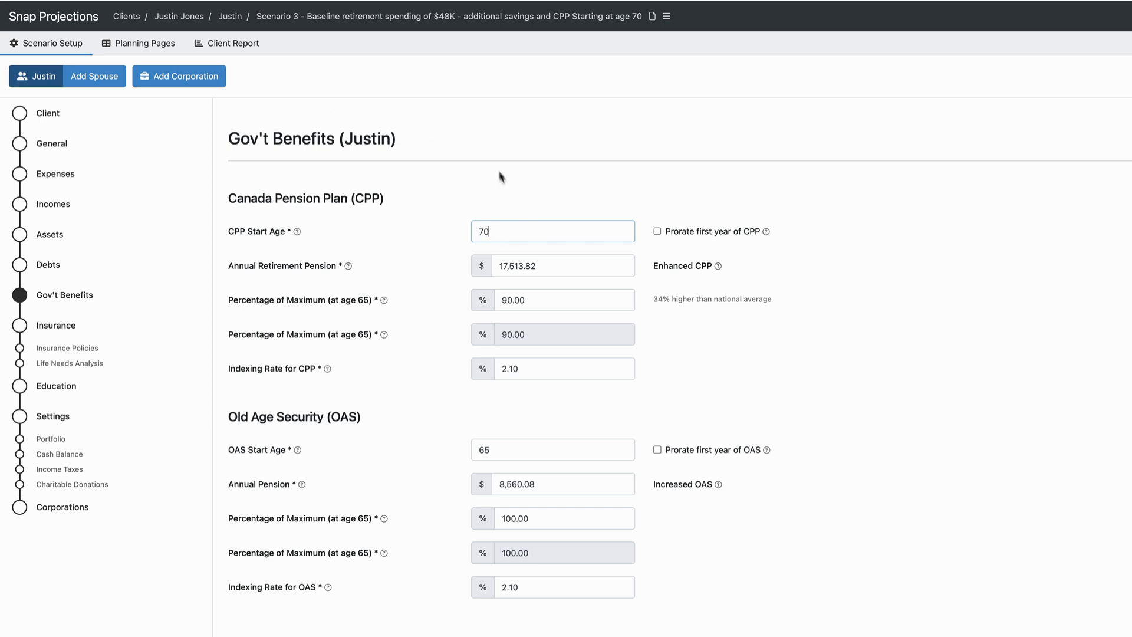
pyautogui.click(505, 195)
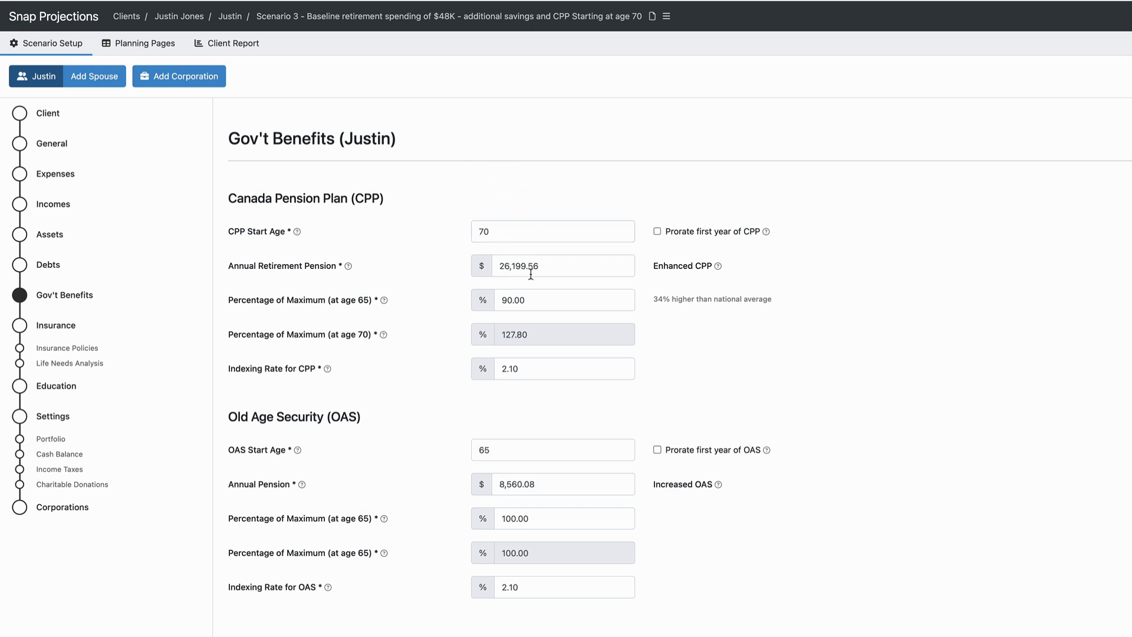
pyautogui.click(171, 48)
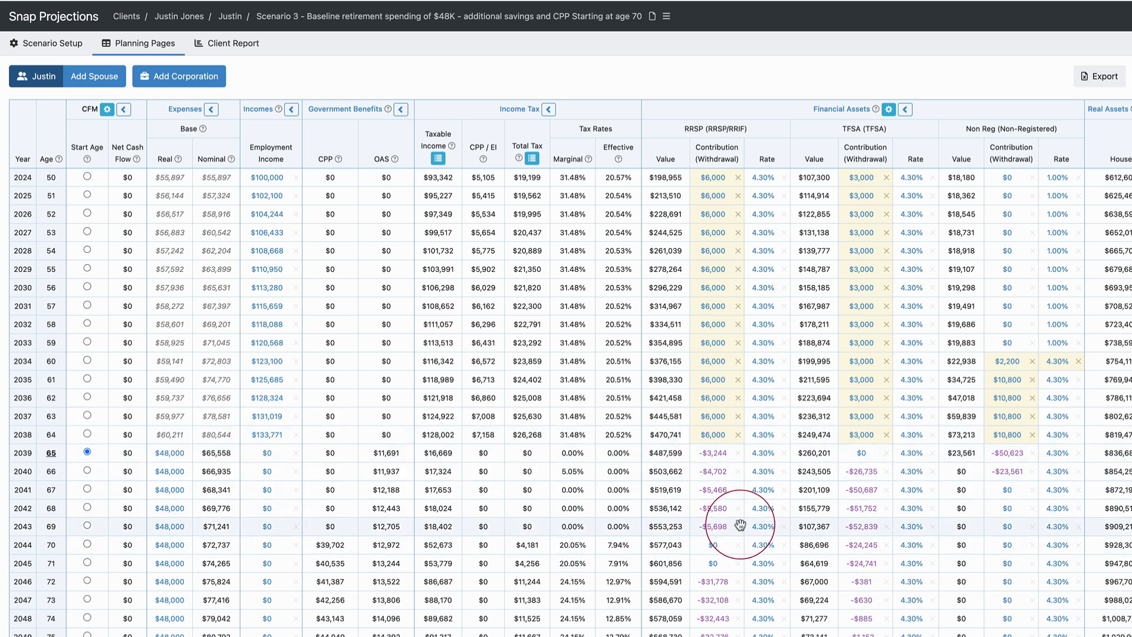
# Step: Compare the Estate Before Tax breakdown of Scenario 3 with Scenarios 1 and 2, checking financial assets and after-tax estate
pyautogui.moveTo(740, 524)
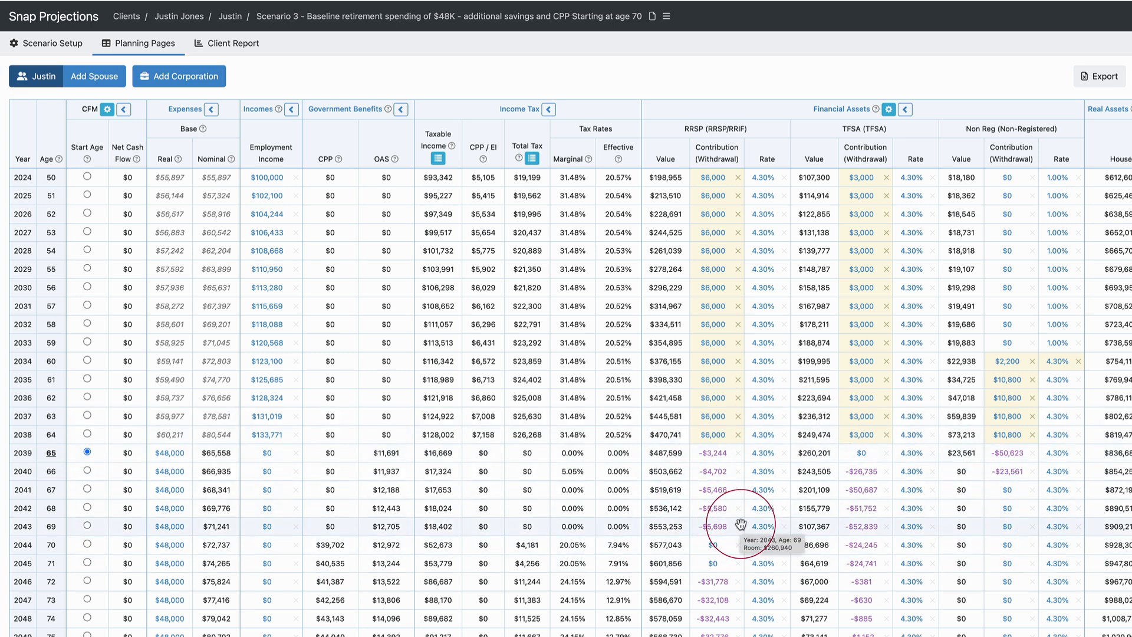
pyautogui.moveTo(728, 501)
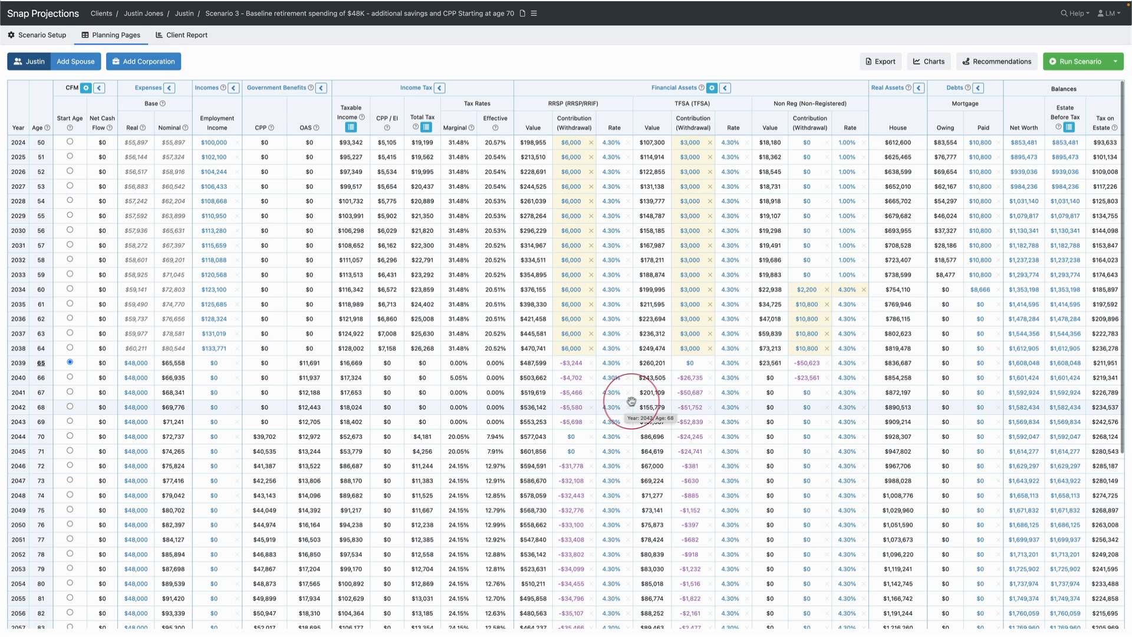
pyautogui.click(1068, 125)
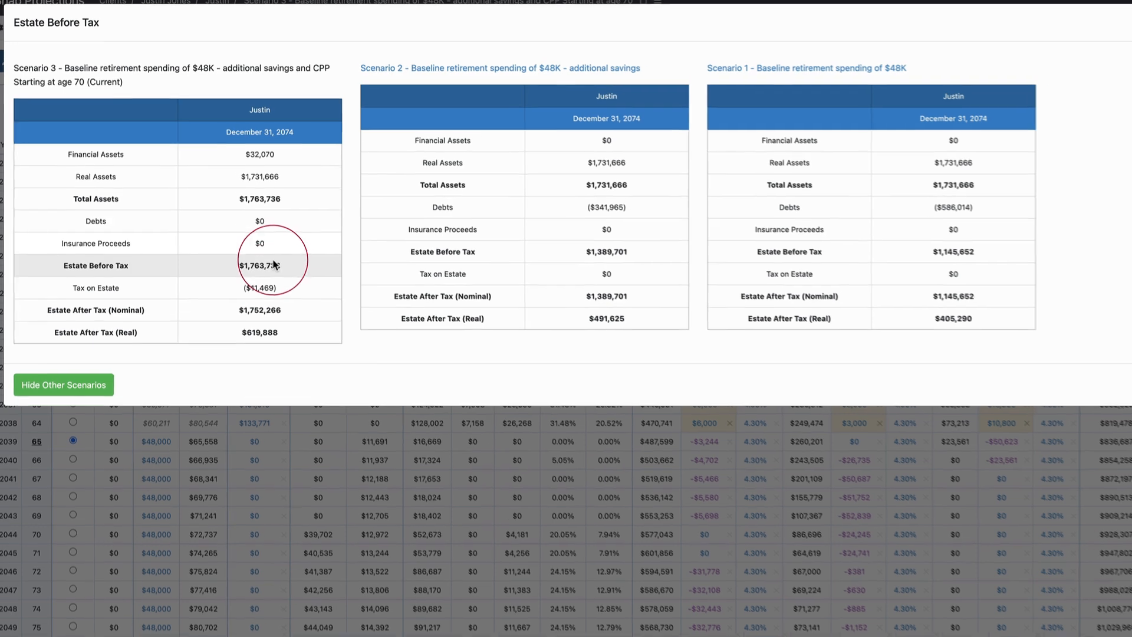
pyautogui.click(285, 151)
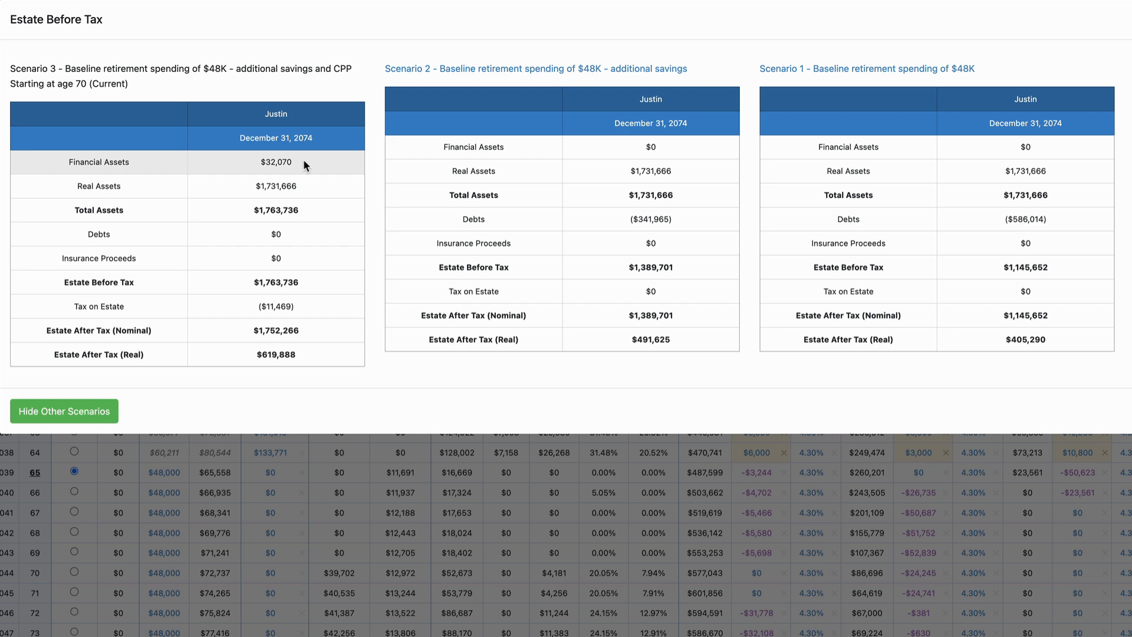
pyautogui.click(309, 349)
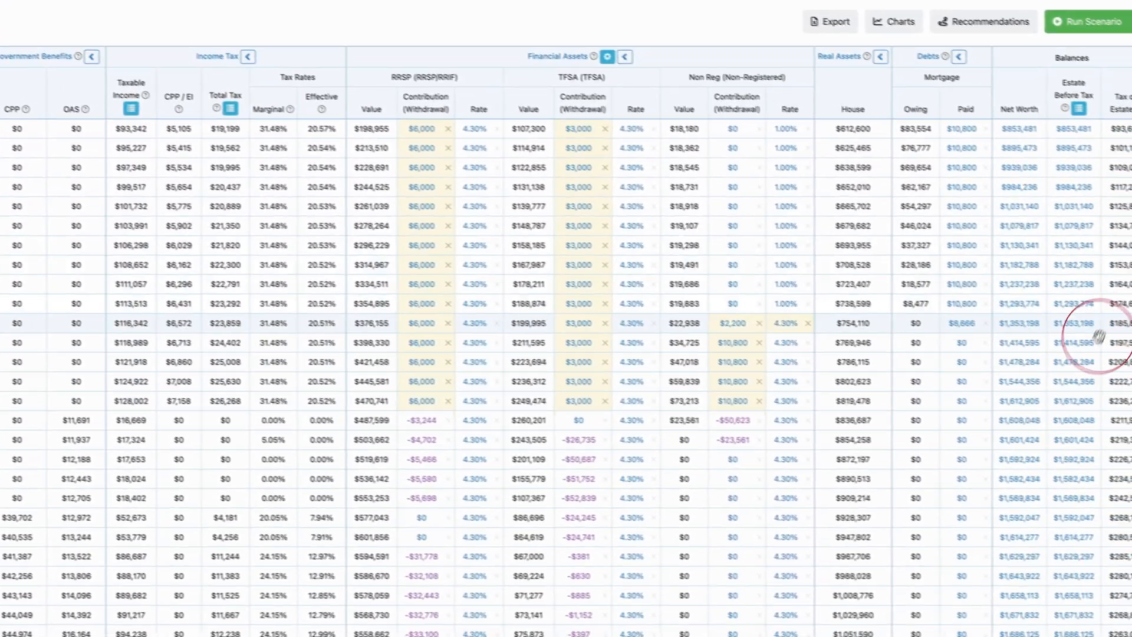
# Step: Review Scenario 3's yearly Estate Before Tax balances between ages 70 and 75
pyautogui.click(1045, 498)
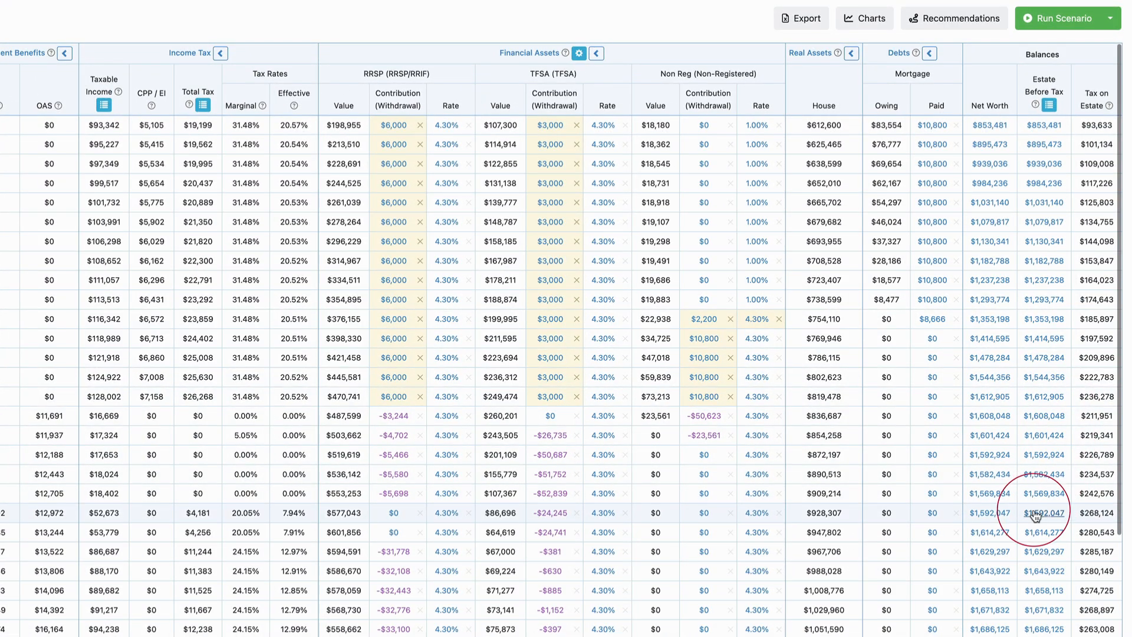
pyautogui.moveTo(1036, 516)
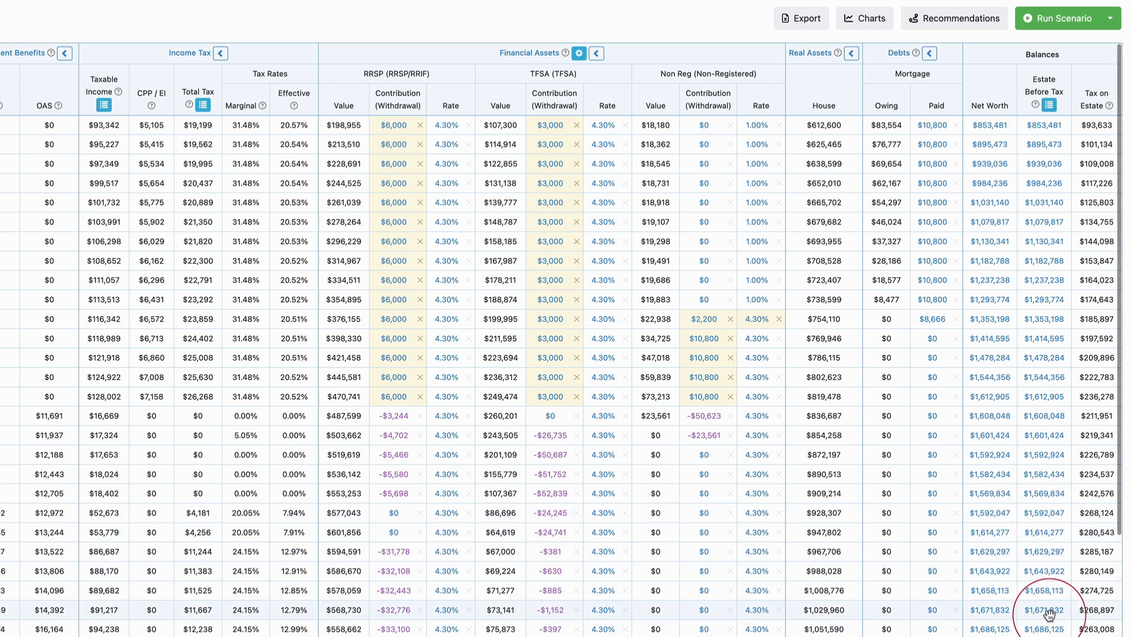
pyautogui.moveTo(1041, 614)
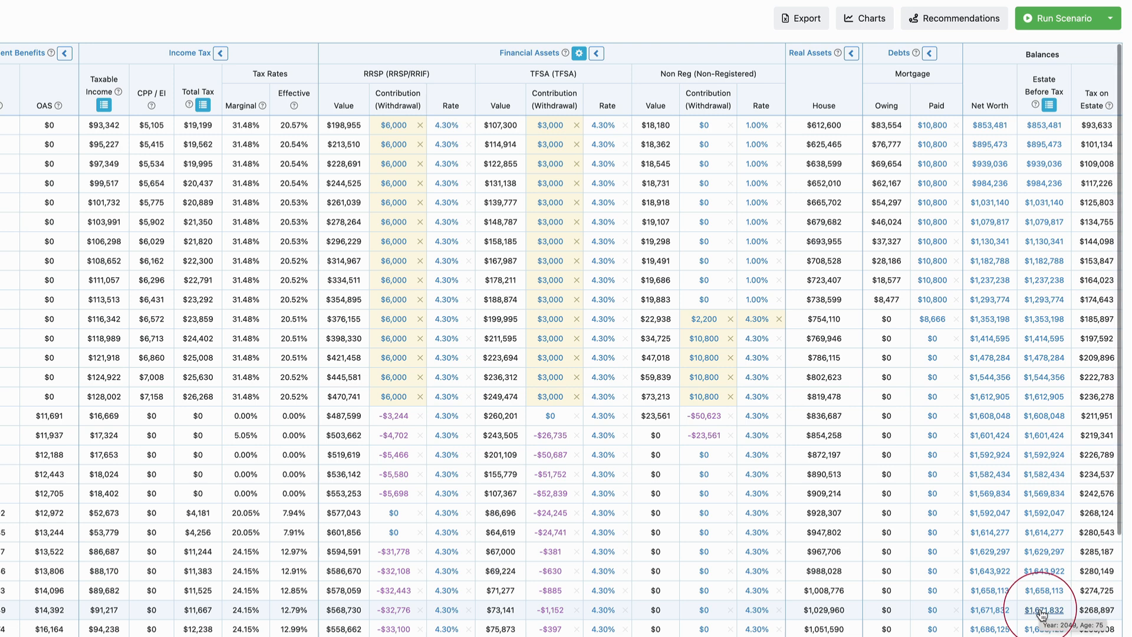
pyautogui.click(1041, 615)
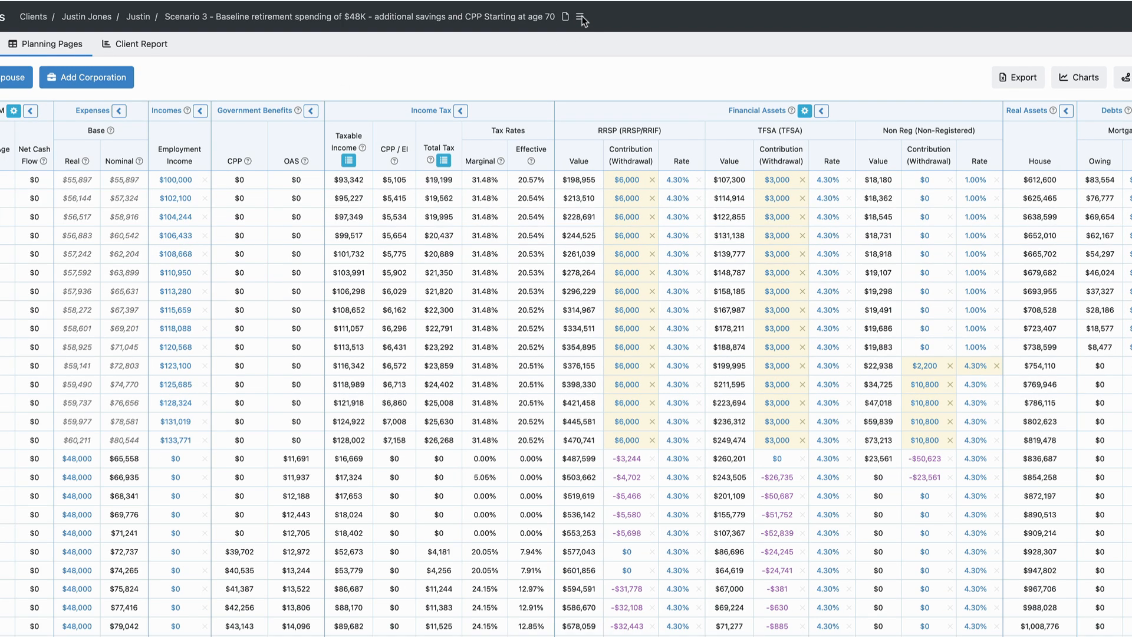
# Step: Copy Scenario 3 and rename the copy "Scenario 4 - Baseline retirement spending of $48K - additional savings and CPP Starting at age 70 - and RRIF conversion at retirement"
pyautogui.click(581, 20)
pyautogui.click(594, 51)
pyautogui.click(294, 18)
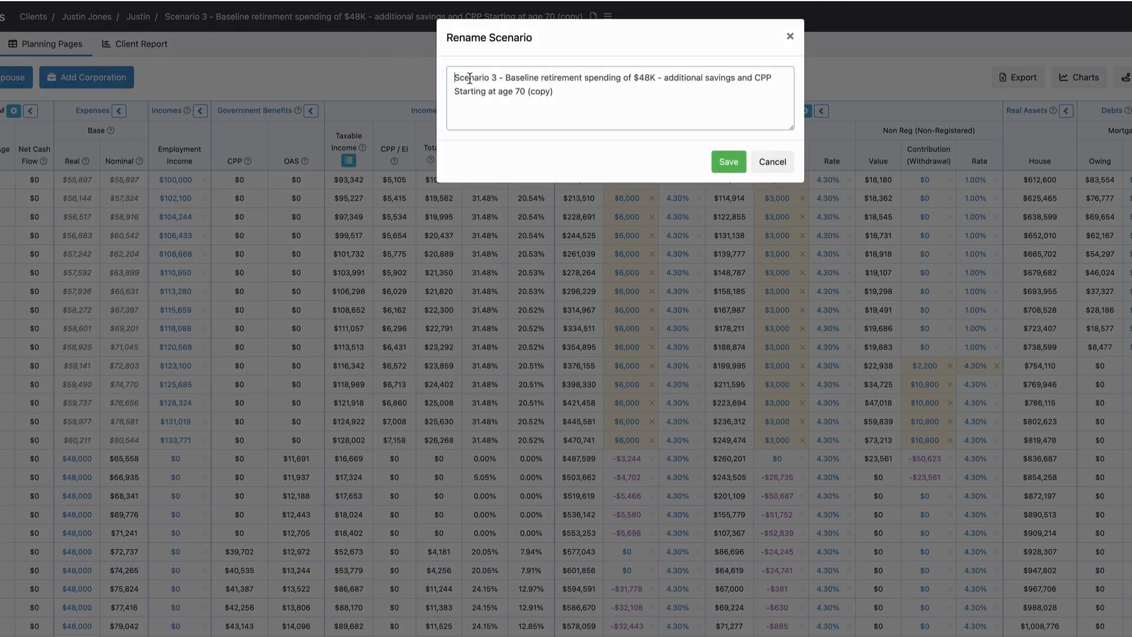
pyautogui.doubleClick(494, 76)
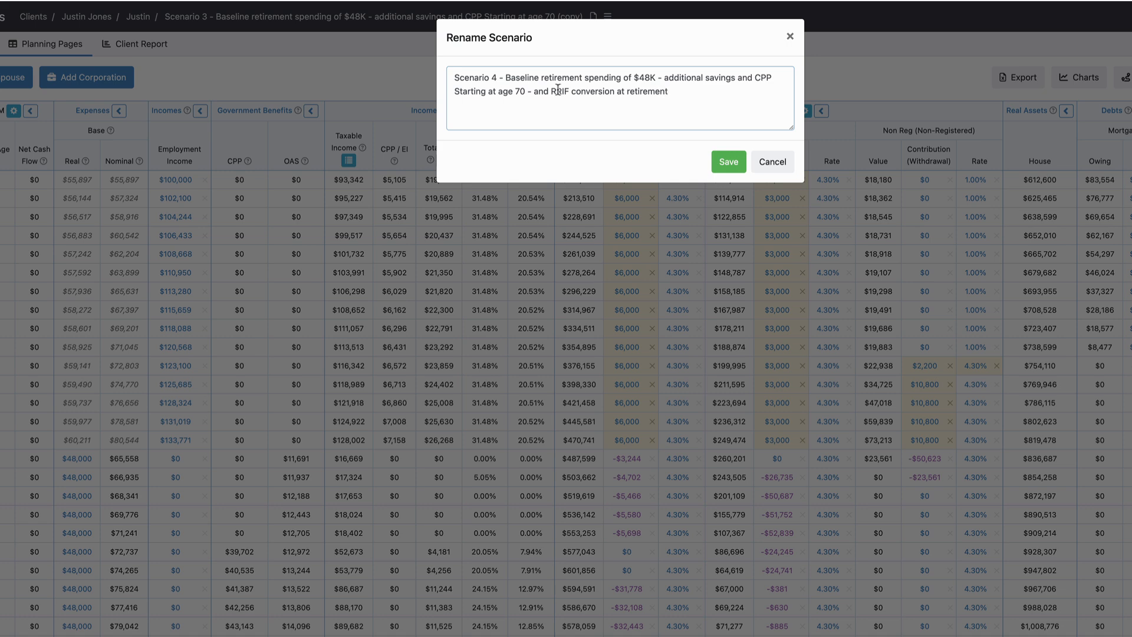
pyautogui.click(726, 162)
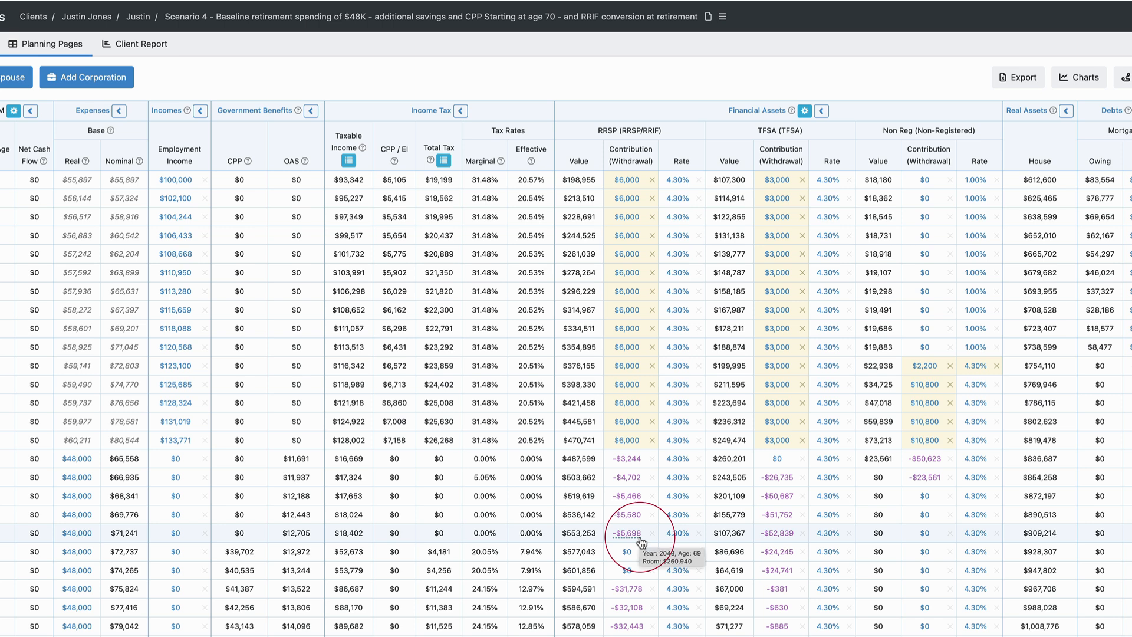
# Step: Set the RRSP's RRIF conversion age to 64 in the financial assets setup and return to the planning pages
pyautogui.moveTo(632, 596)
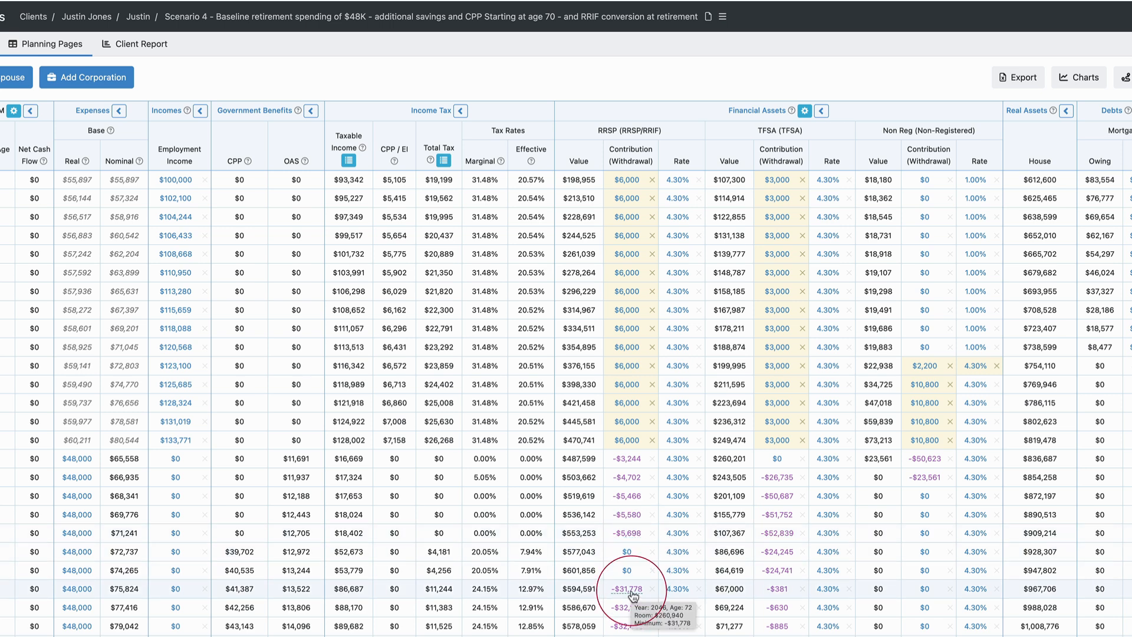
pyautogui.click(750, 112)
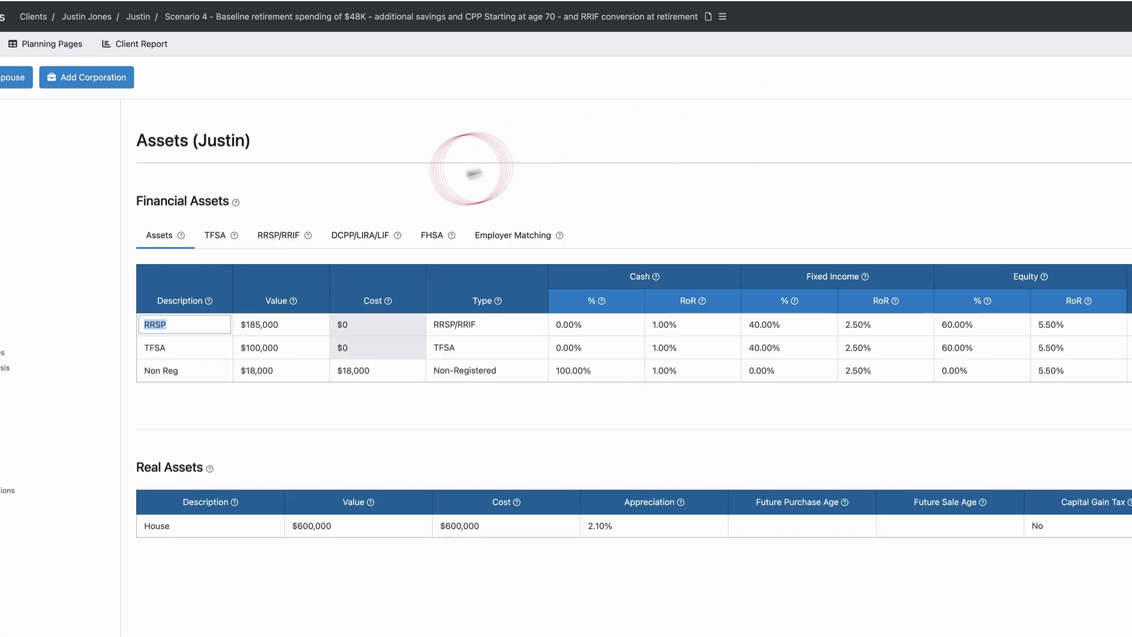
pyautogui.click(282, 237)
pyautogui.click(993, 411)
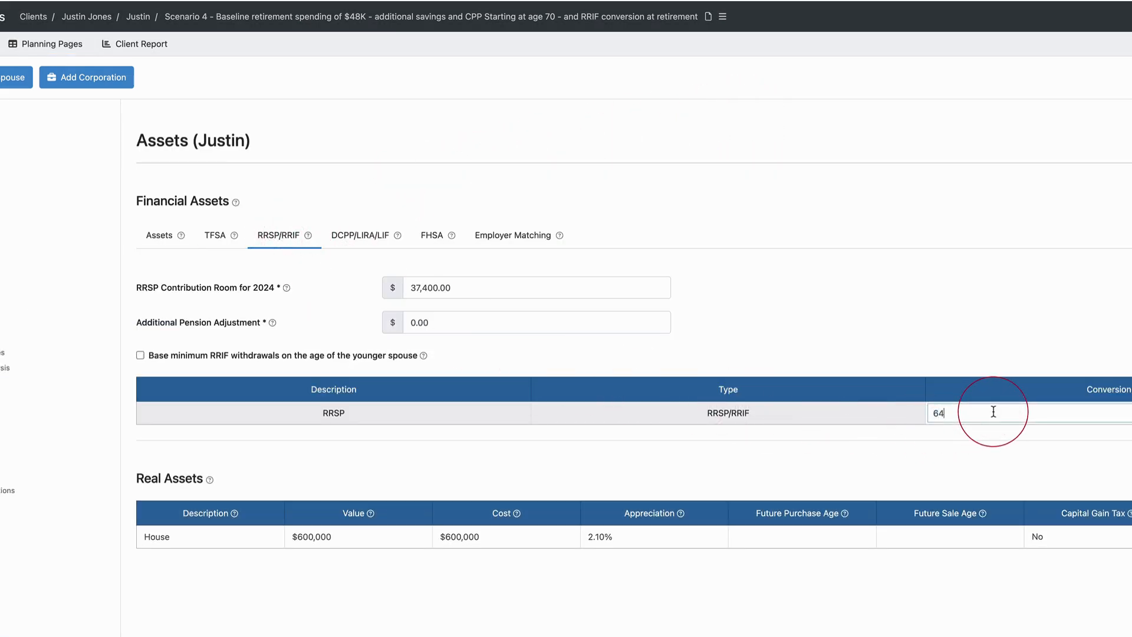
pyautogui.press('Return')
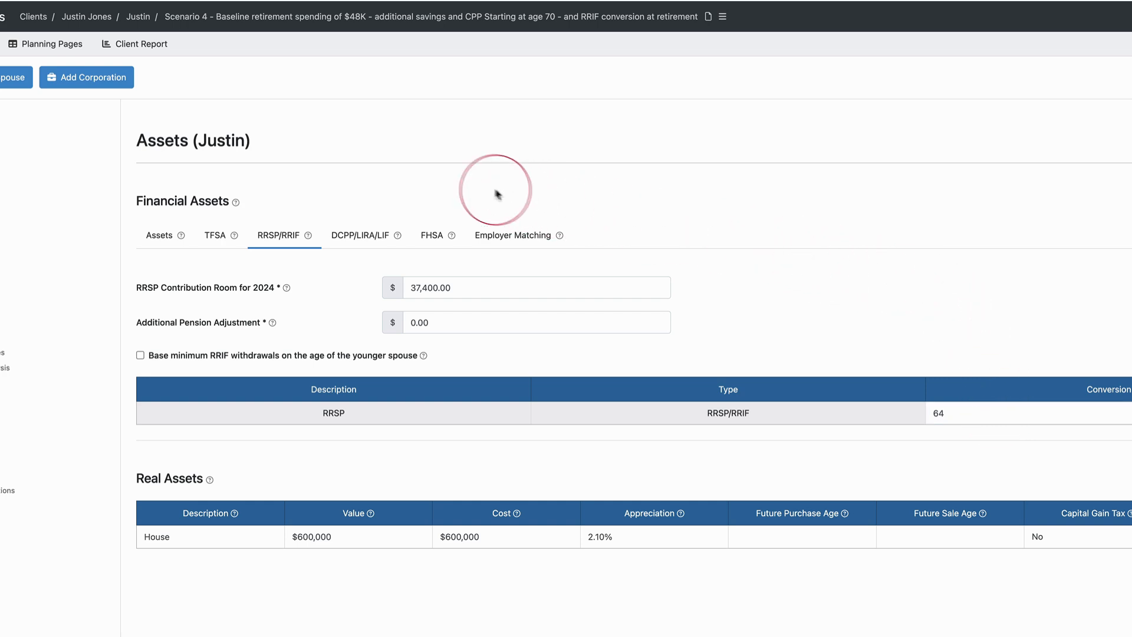
pyautogui.click(52, 43)
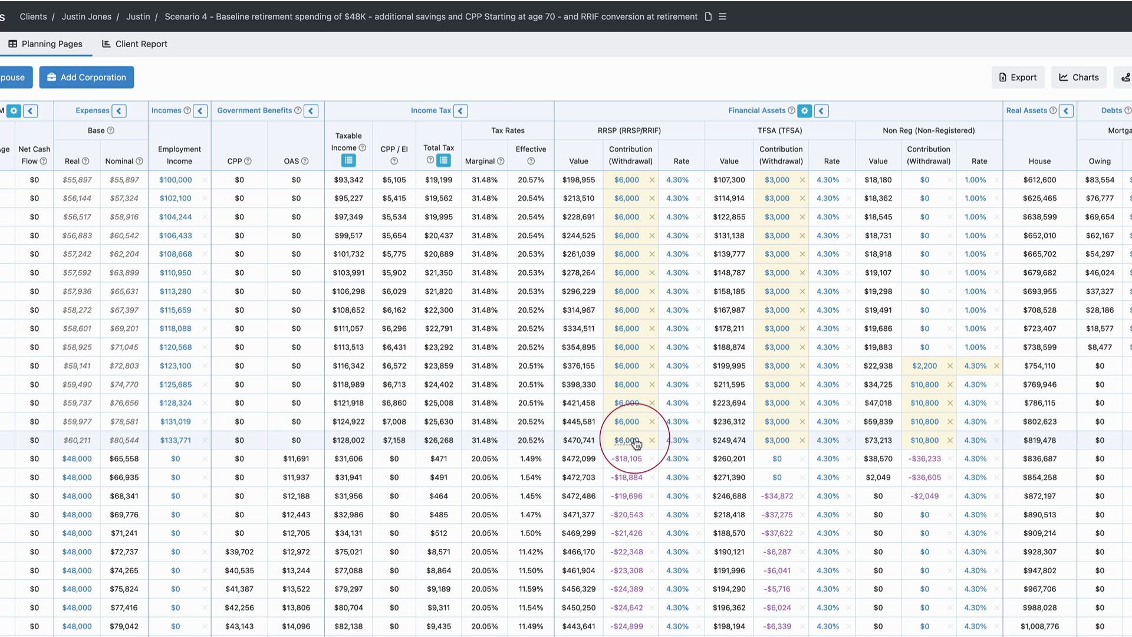
# Step: Check Scenario 4's RRSP withdrawals in early retirement and compare its Estate Before Tax breakdown with Scenarios 1, 2 and 3
pyautogui.moveTo(626, 466)
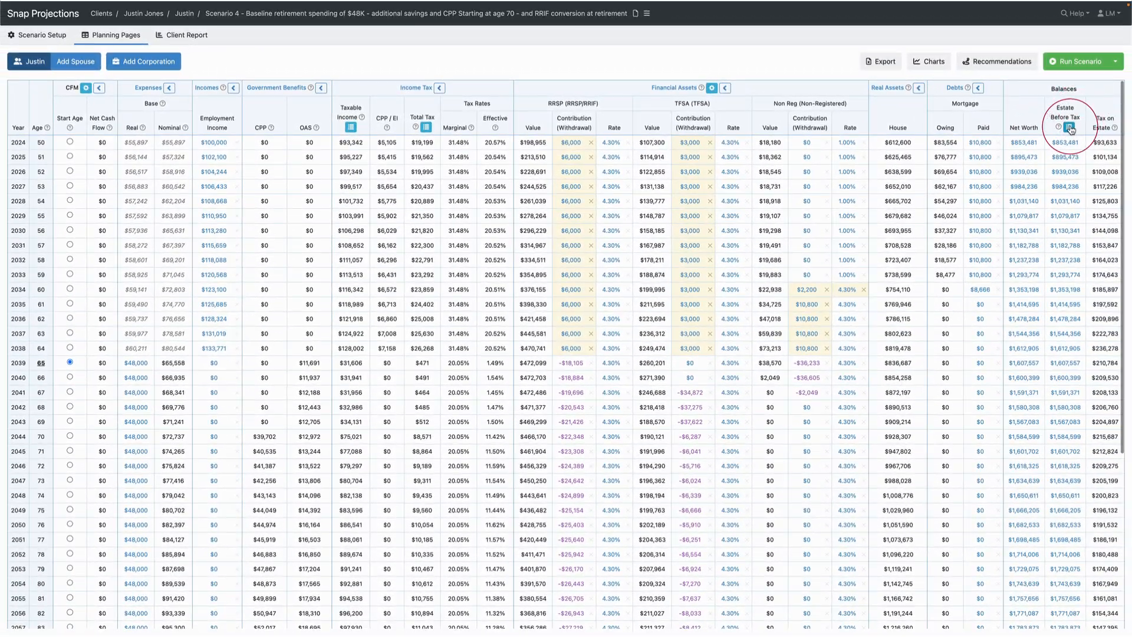
pyautogui.click(1070, 129)
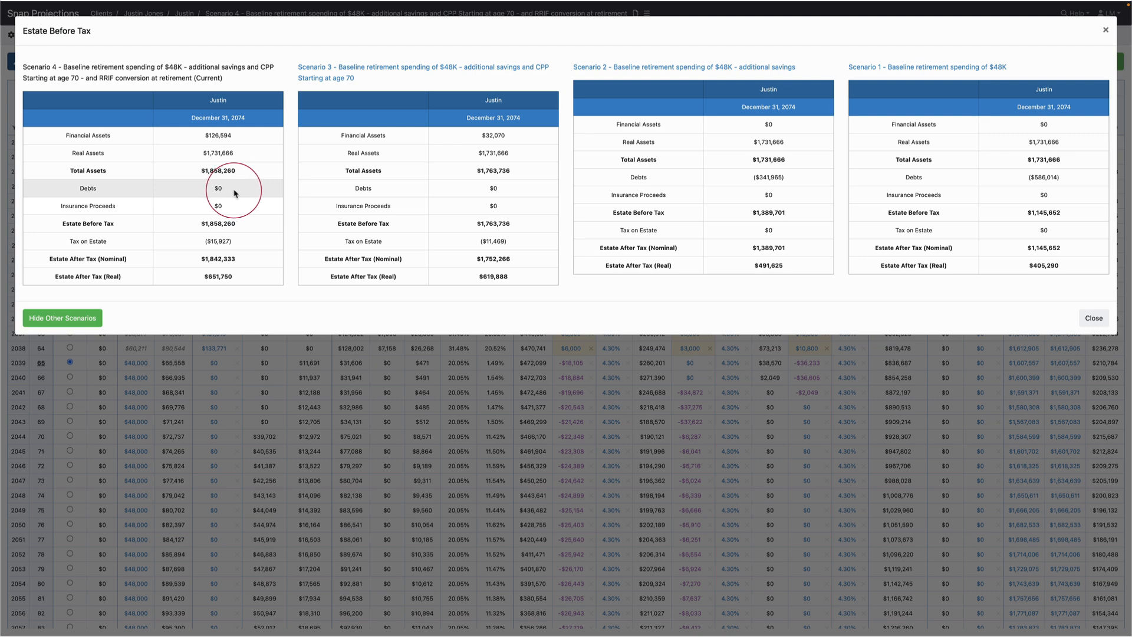
pyautogui.click(1082, 313)
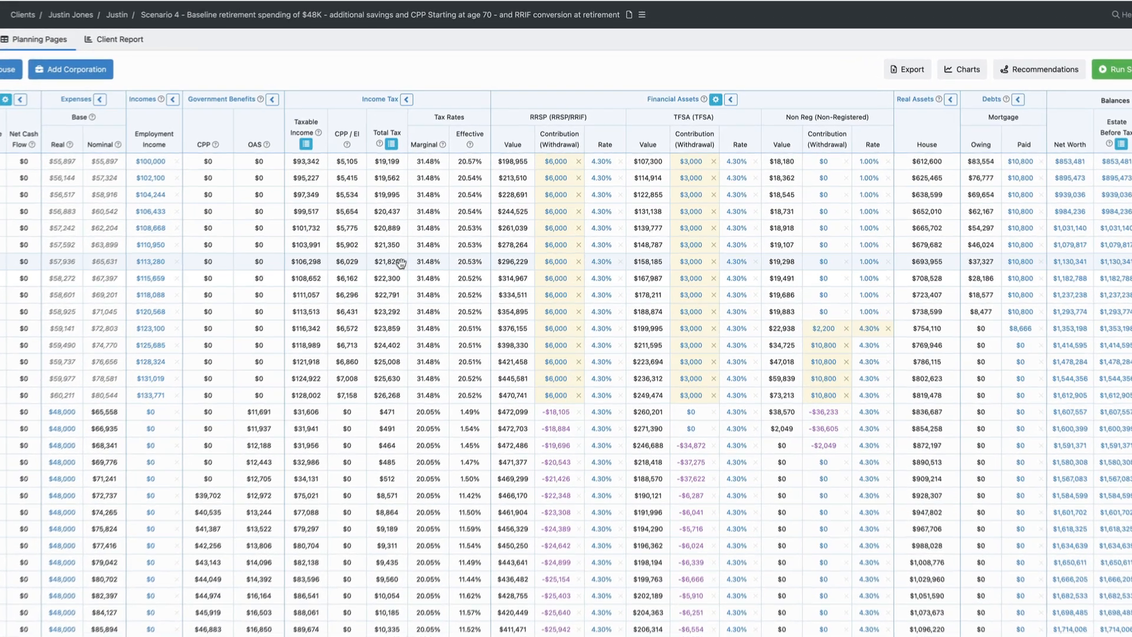
# Step: View the Income Tax Details for Scenario 4, checking the federal, provincial and grand total tax
pyautogui.click(434, 230)
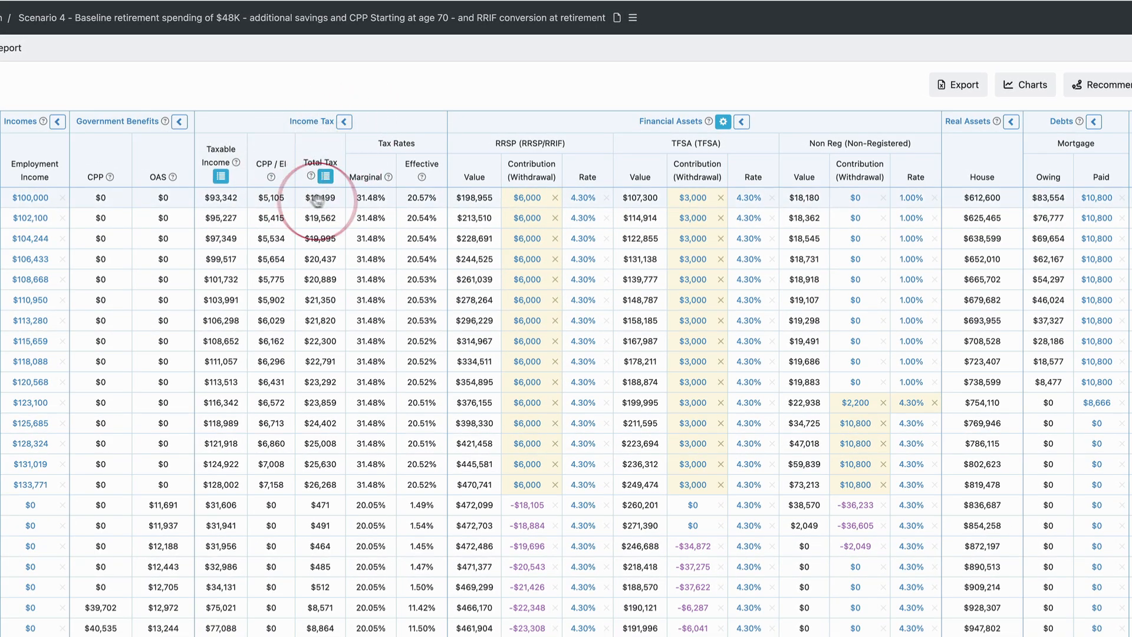
pyautogui.click(326, 176)
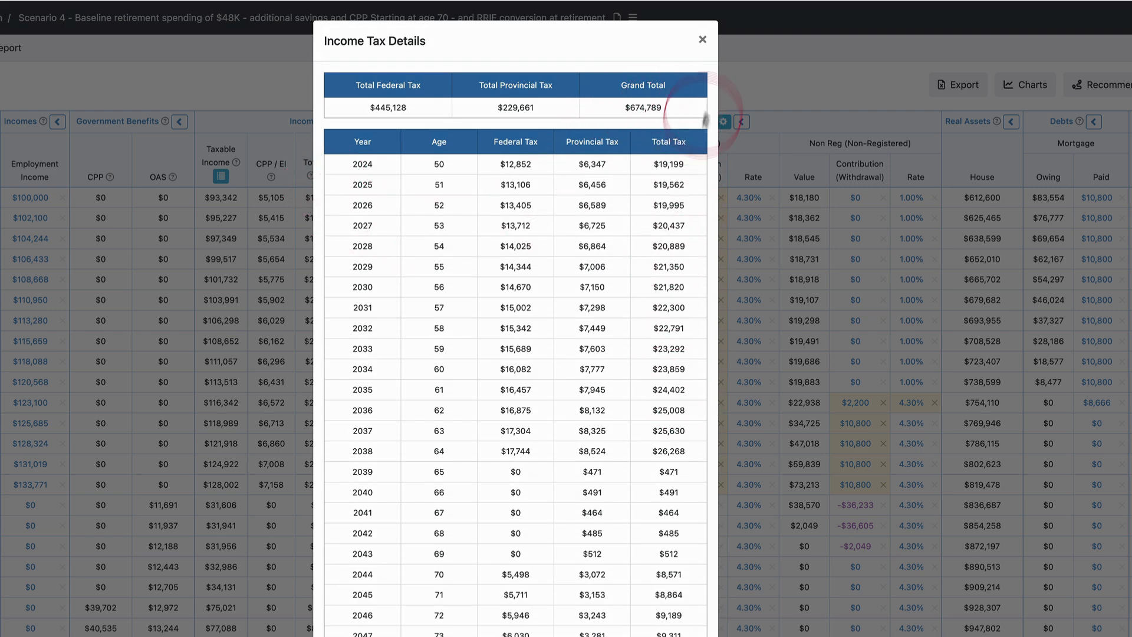
pyautogui.click(703, 42)
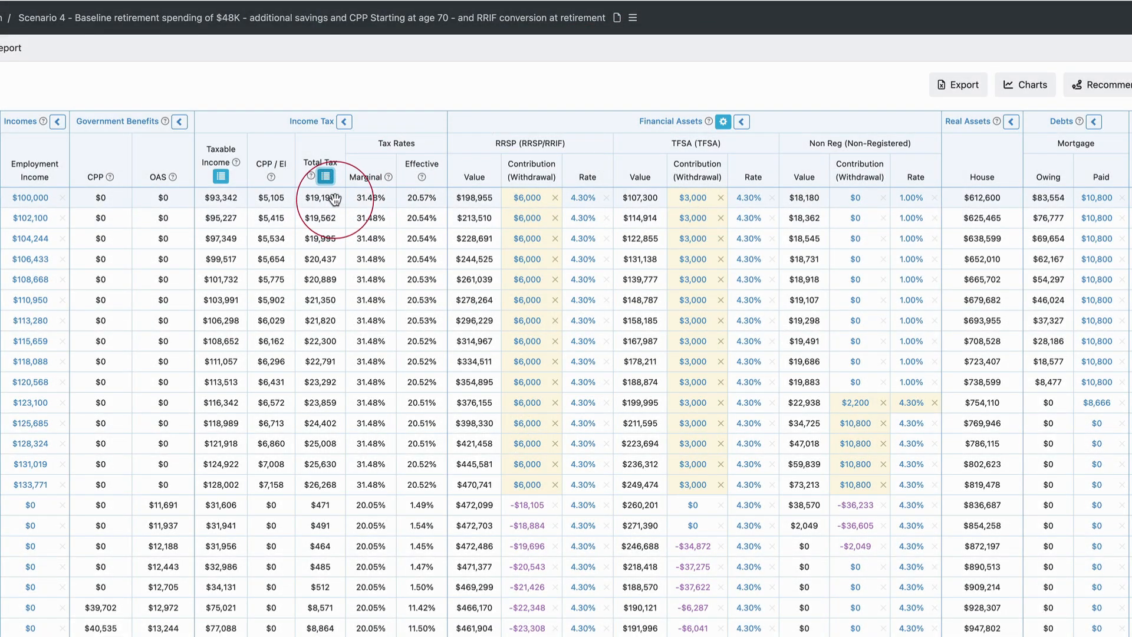
# Step: Collapse the Income Tax columns to view combined tax and premiums, expand them again, and recheck the Income Tax Details
pyautogui.click(343, 121)
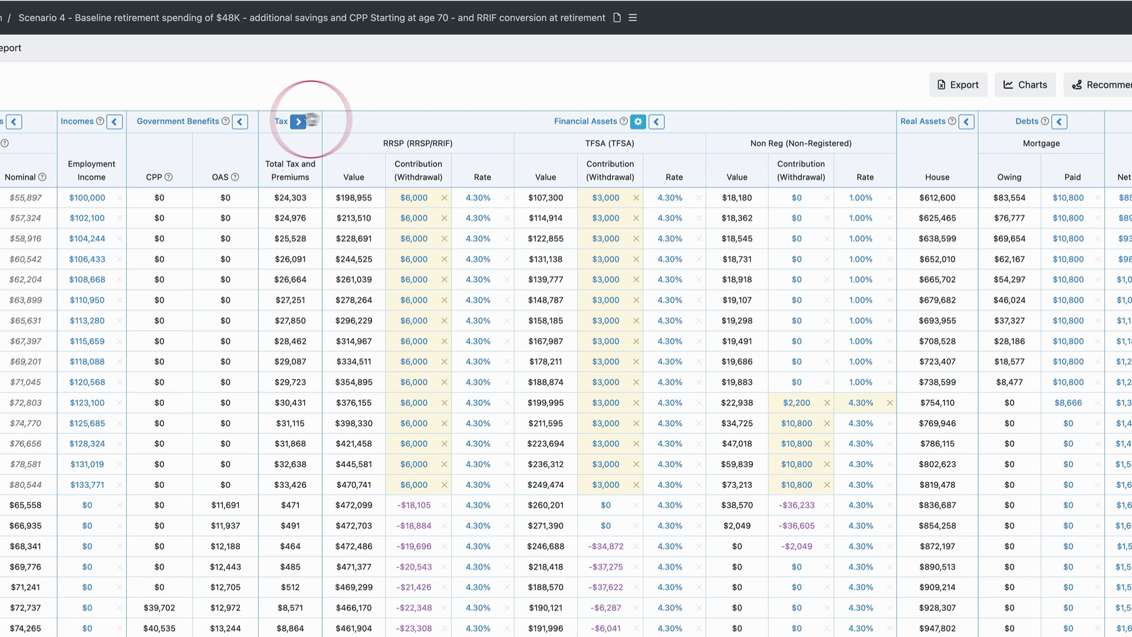
pyautogui.click(298, 123)
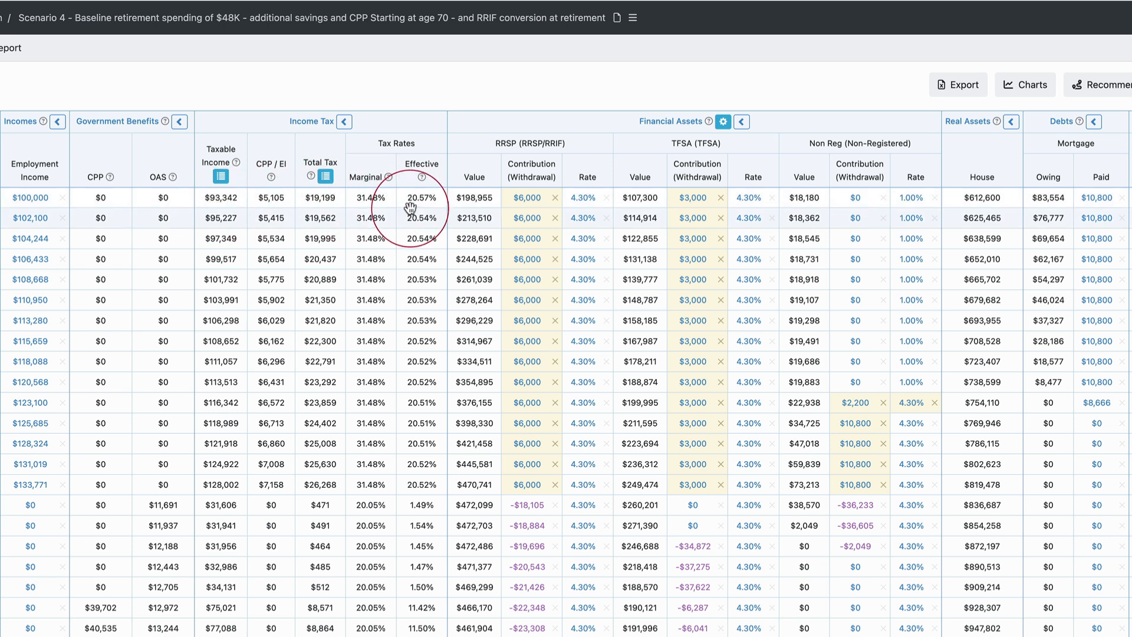
pyautogui.click(326, 178)
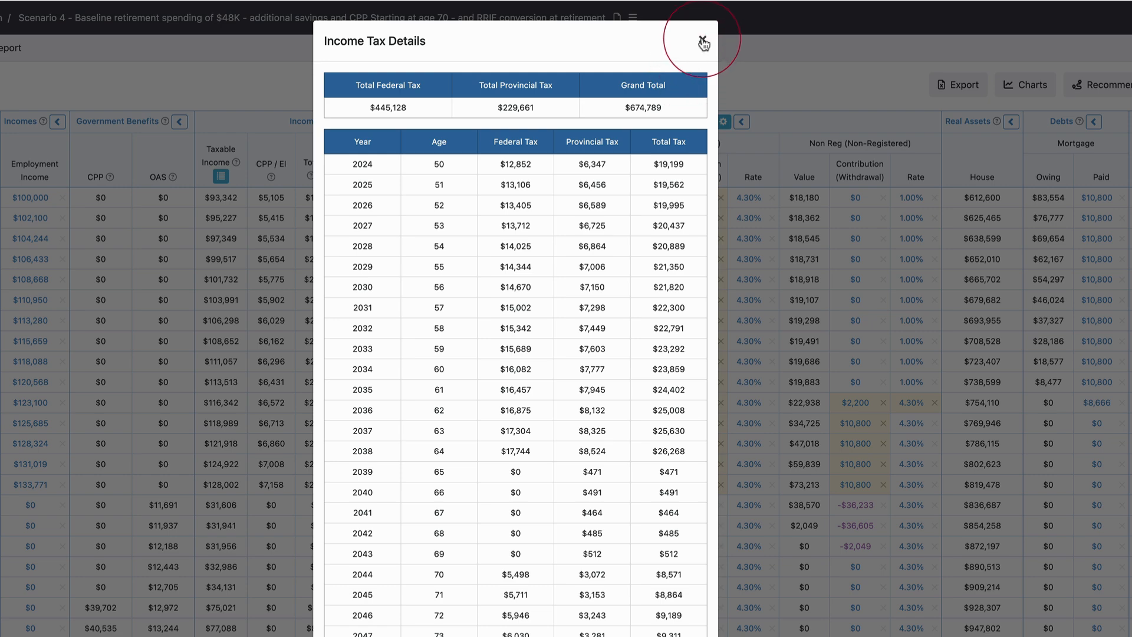
pyautogui.click(702, 40)
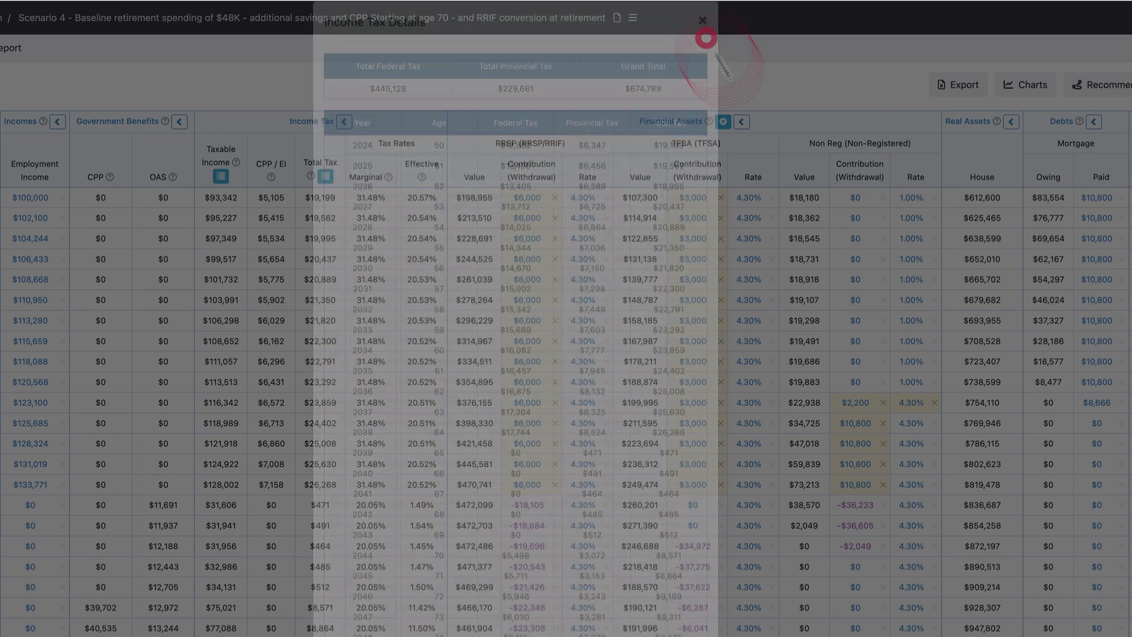